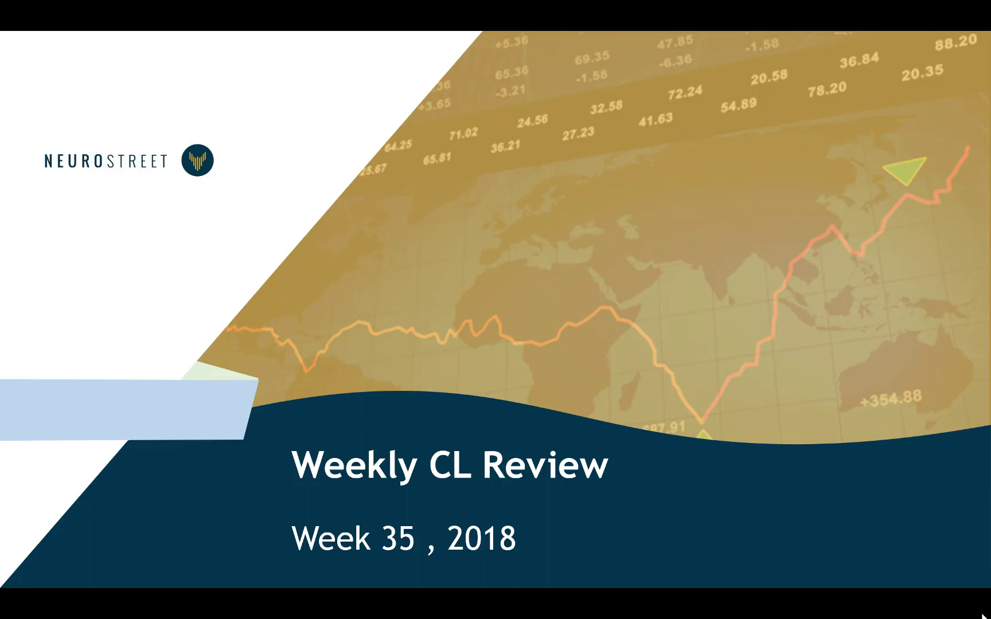
- Advance to the CL Week 35 daily chart slide and outline its last five candles
{"action": "left_click", "coordinate": [910, 584]}
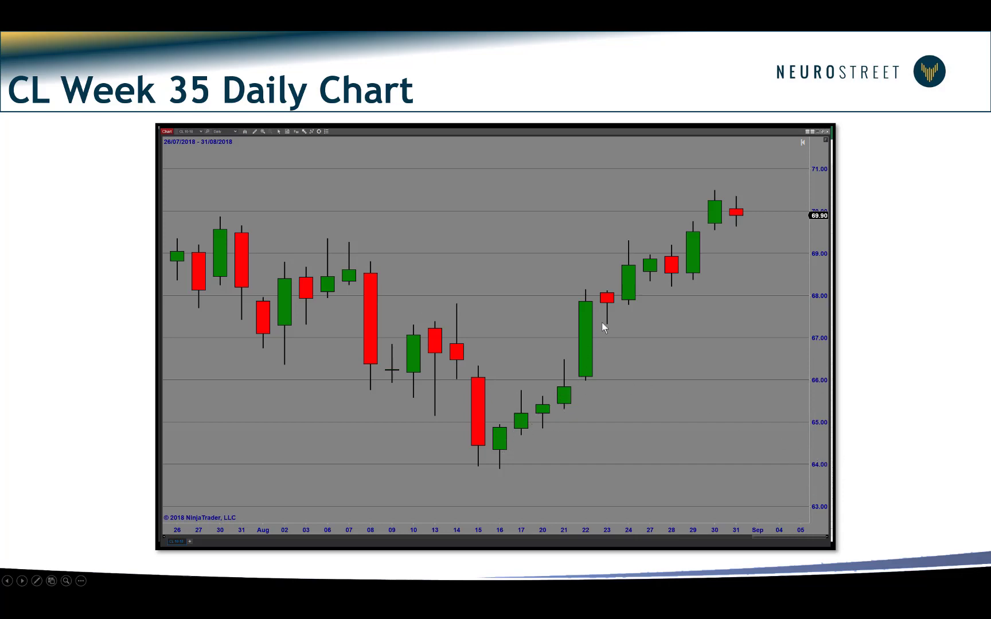
{"action": "left_click", "coordinate": [646, 279]}
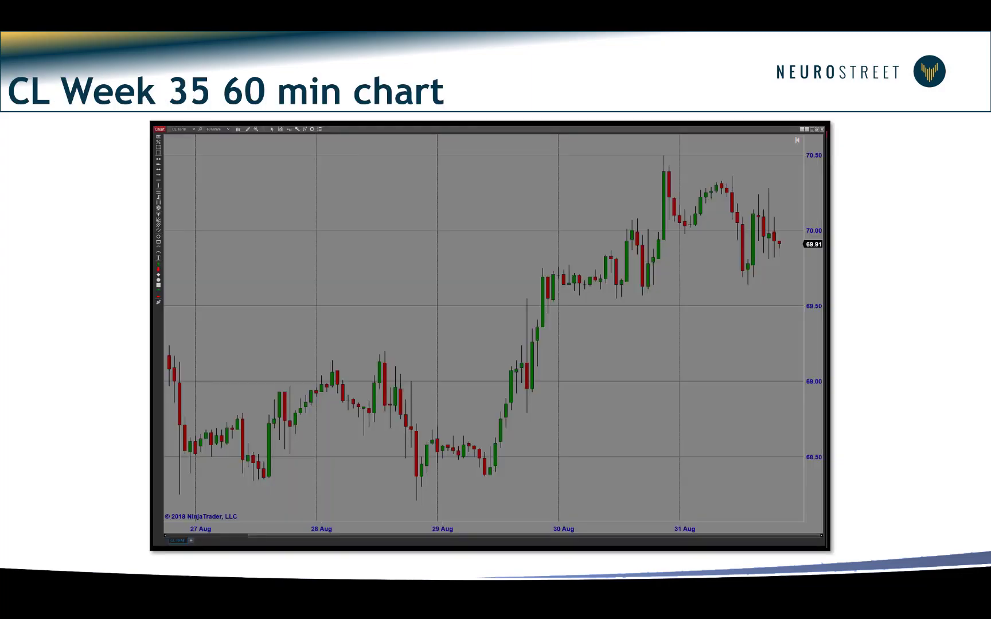
- Reveal the blue rectangle framing the entire CL 60 min chart on the slide
{"action": "key", "text": "Right"}
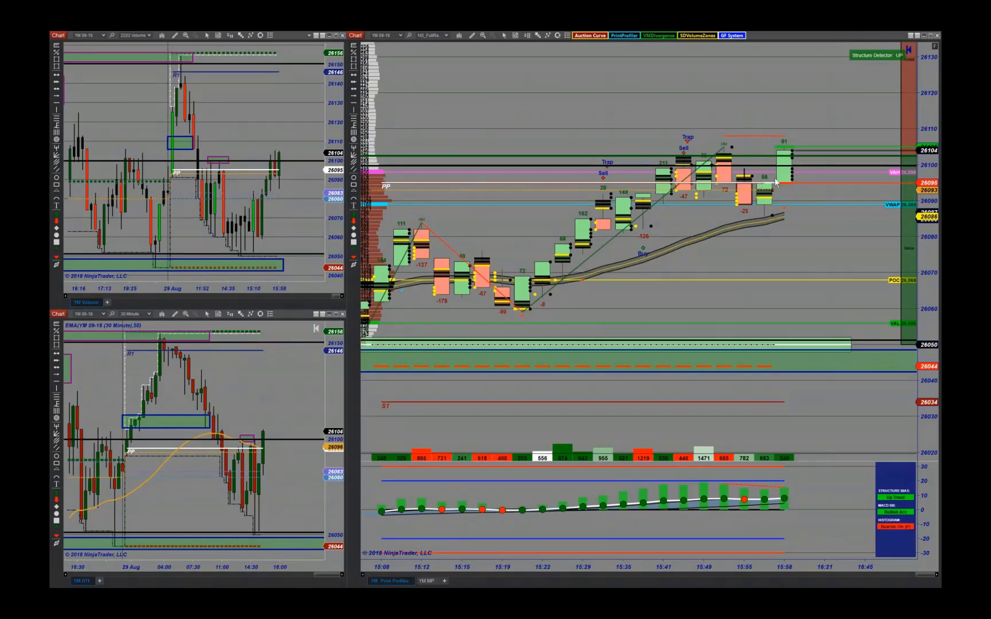
- Shift the main YM chart's price scale up so R1 around 26146–26156 is visible
{"action": "left_click_drag", "start_coordinate": [803, 131], "coordinate": [799, 246]}
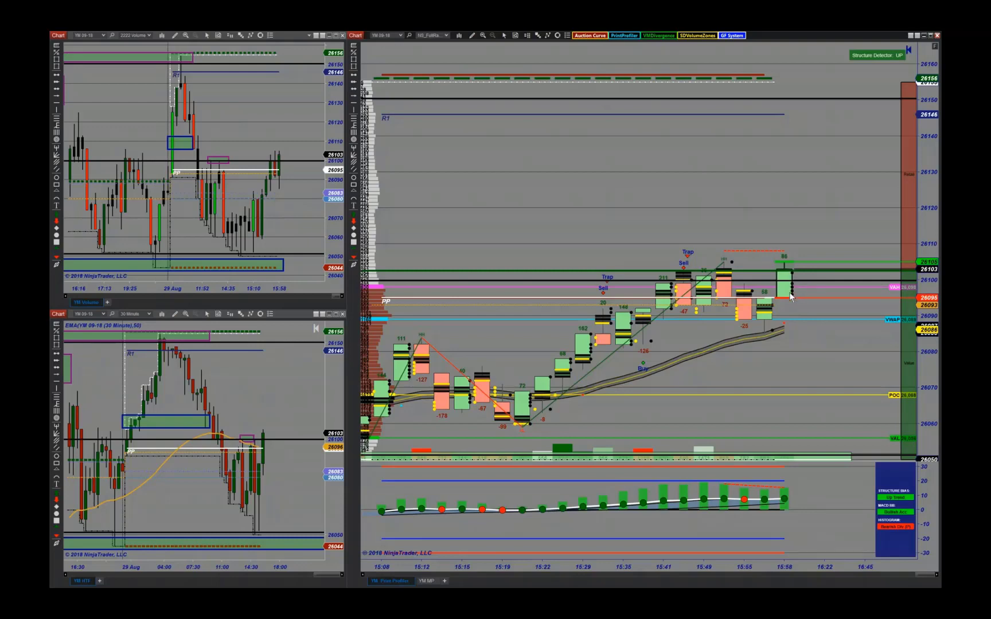
- Place a 3-contract buy stop order at 26111 on the main YM chart
{"action": "right_click", "coordinate": [787, 240]}
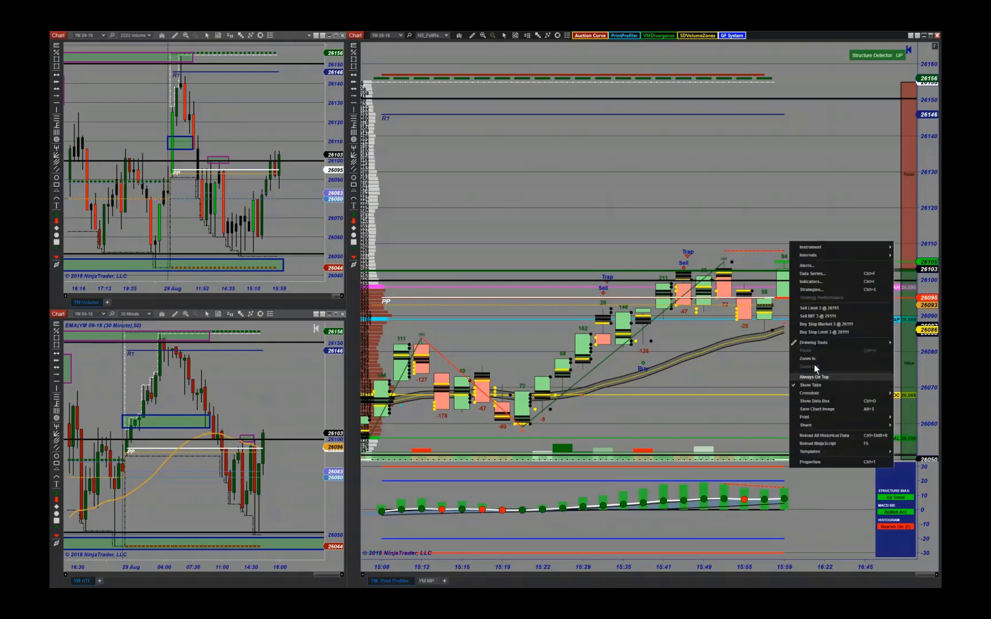
{"action": "left_click", "coordinate": [795, 296]}
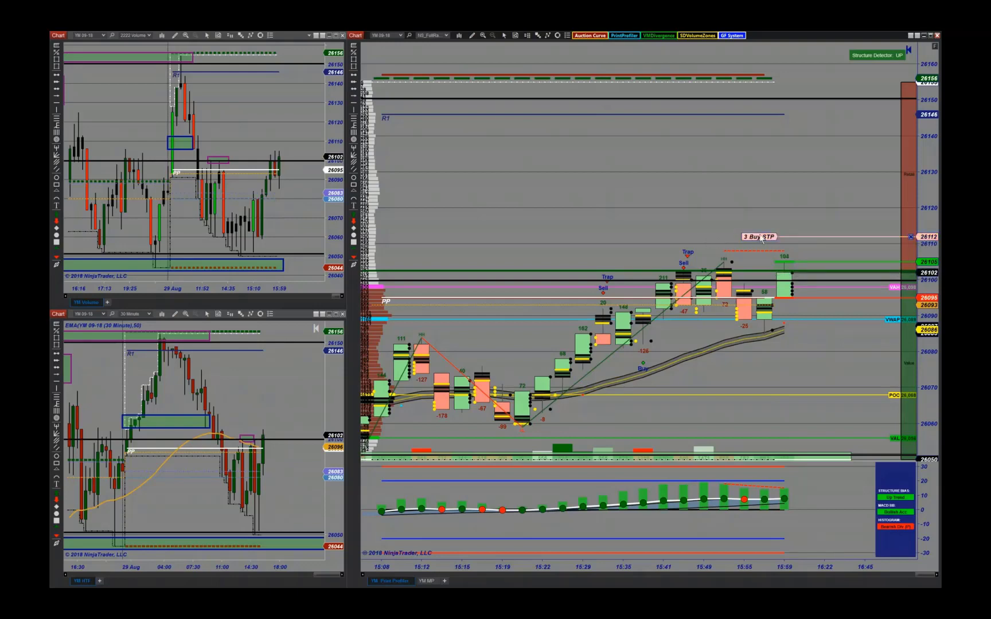
{"action": "left_click", "coordinate": [708, 237]}
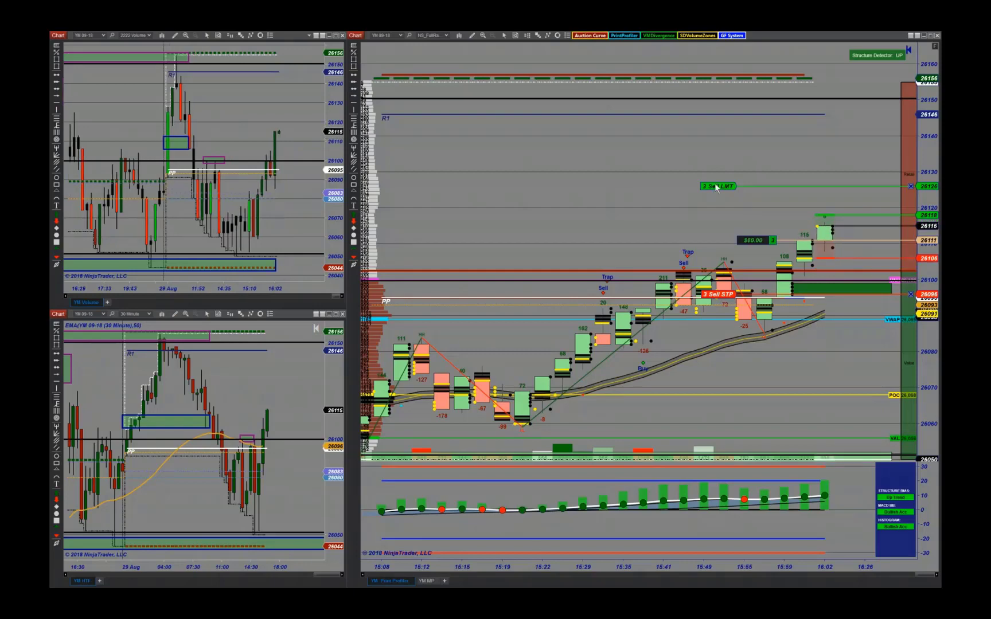
- Move the 3-lot Sell LMT target from 26126 up to about 26134
{"action": "left_click_drag", "start_coordinate": [716, 188], "coordinate": [709, 142]}
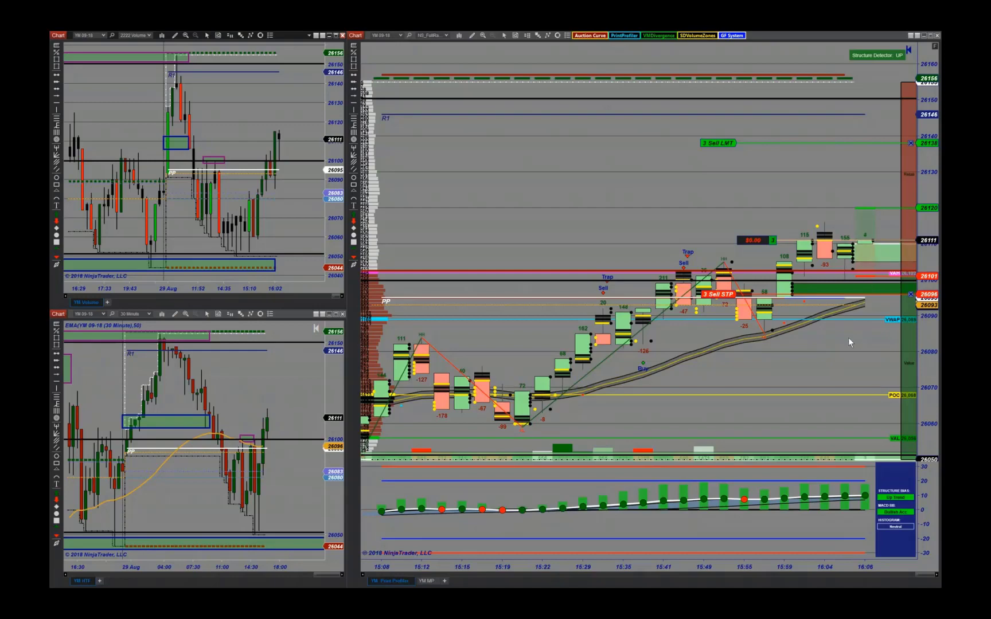
- Scroll the main YM chart while the long runs between its 3-lot target and stop
{"action": "scroll", "coordinate": [826, 287], "scroll_direction": "down", "scroll_amount": 1}
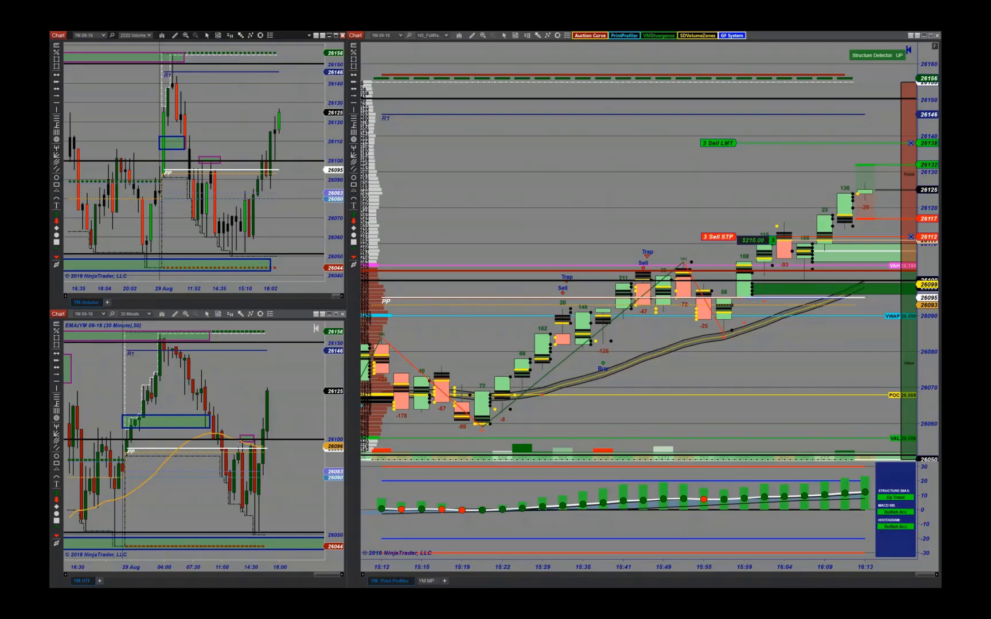
- Place the Trading Room 5 Lots parameters over the chart and review Target 1's stop strategy unchanged
{"action": "left_click_drag", "start_coordinate": [310, 156], "coordinate": [493, 117]}
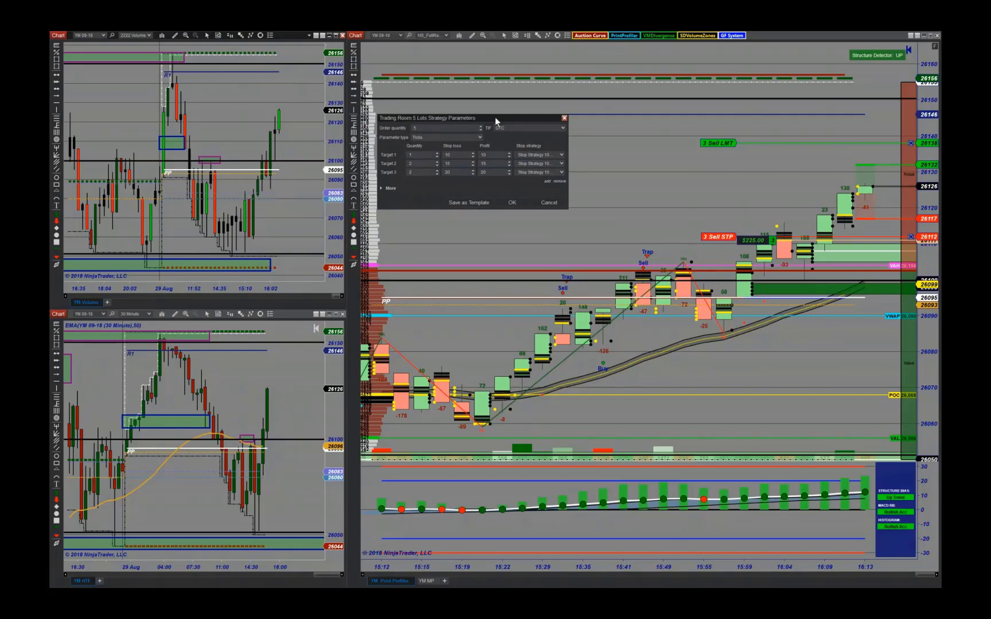
{"action": "left_click_drag", "start_coordinate": [495, 117], "coordinate": [504, 139]}
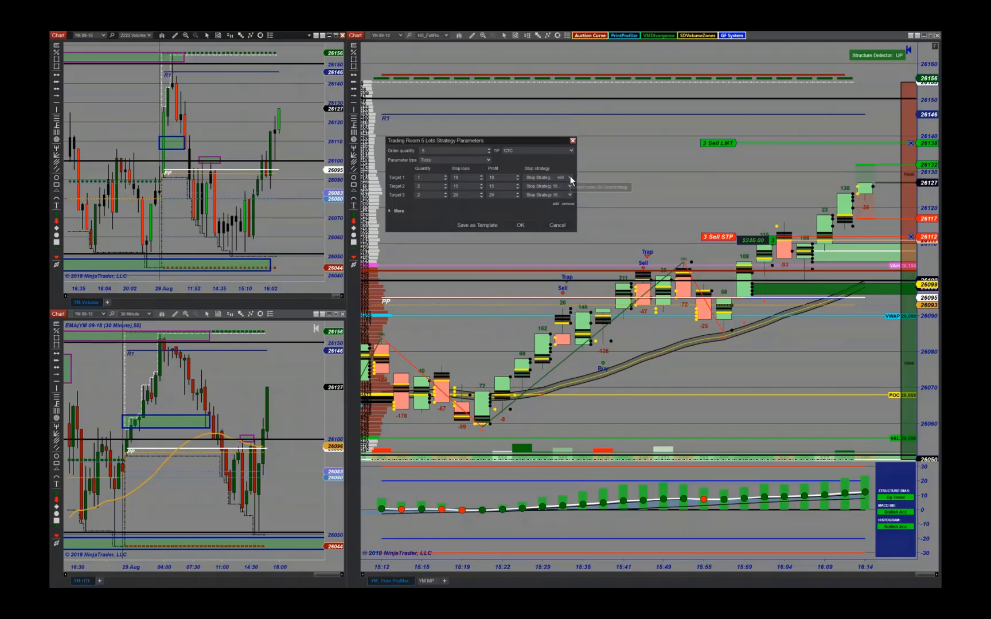
{"action": "left_click", "coordinate": [568, 177]}
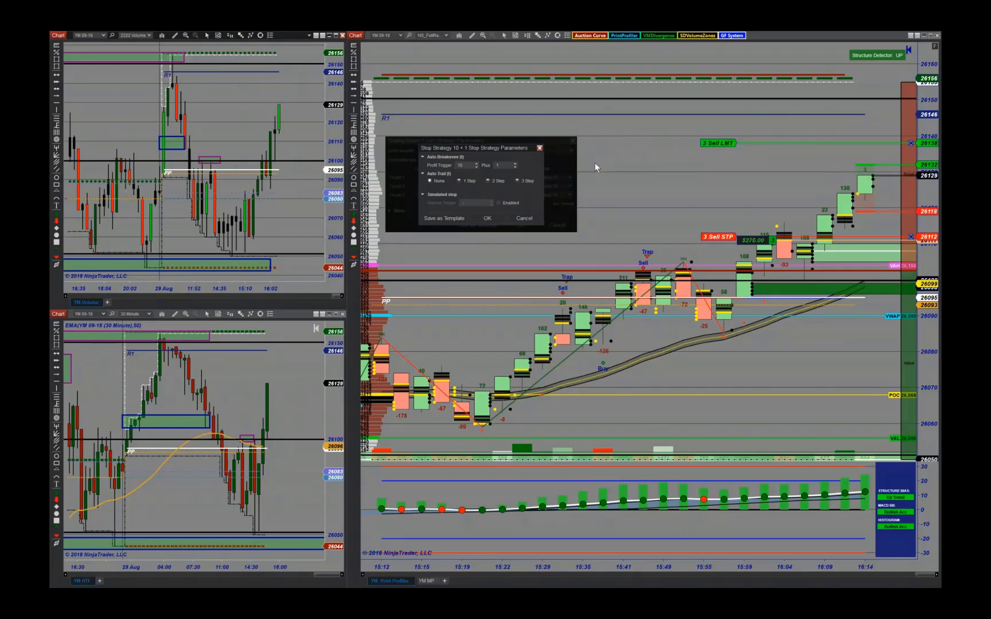
{"action": "left_click", "coordinate": [524, 217]}
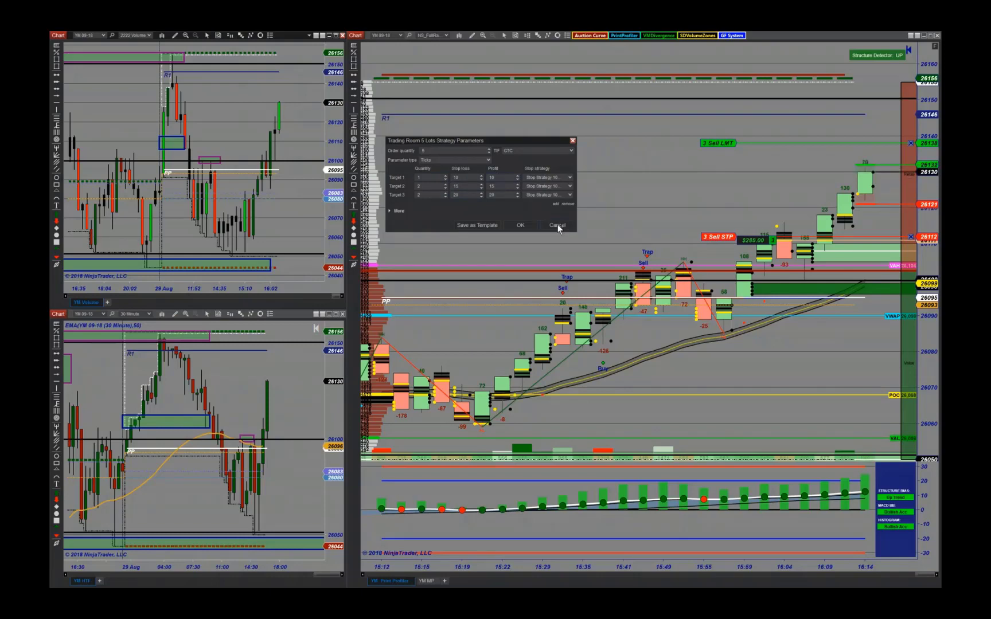
{"action": "left_click", "coordinate": [565, 185]}
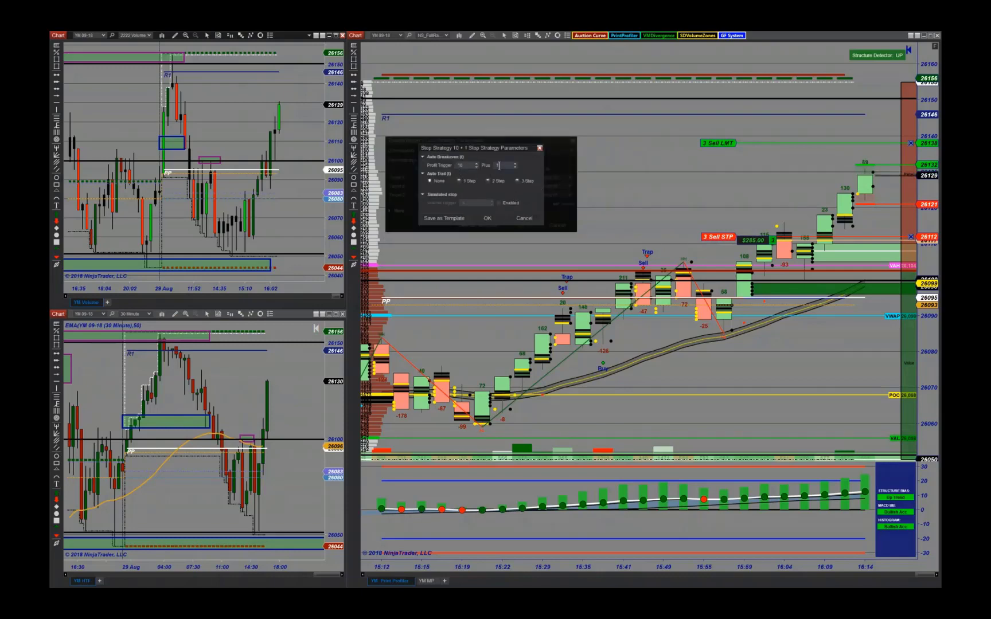
{"action": "left_click", "coordinate": [521, 218]}
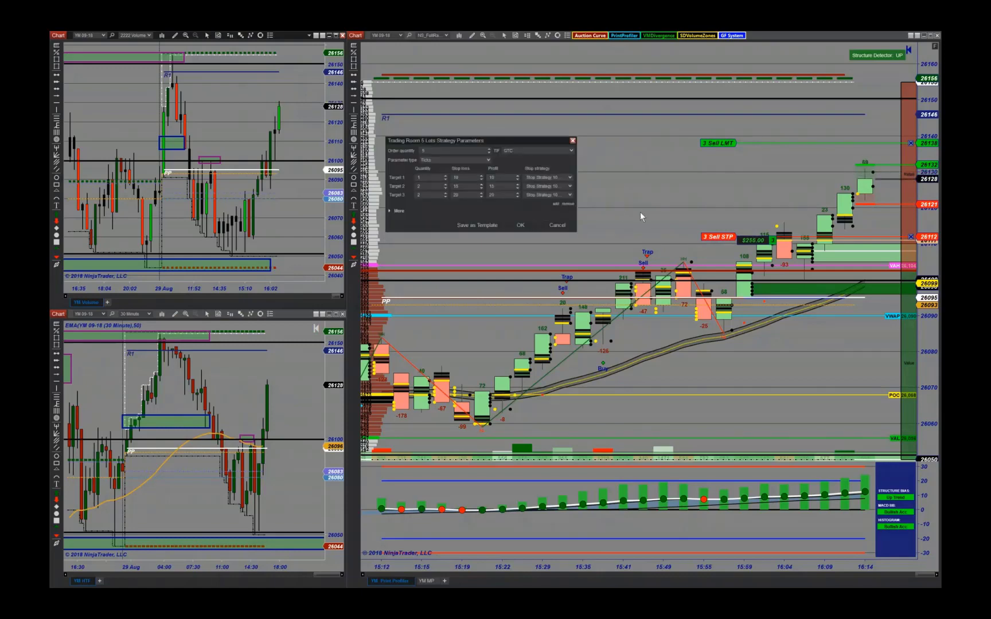
- Cancel the strategy dialog, move Sell LMT to 26149 and Sell STP to ~26114, widen the green zone
{"action": "left_click", "coordinate": [557, 225]}
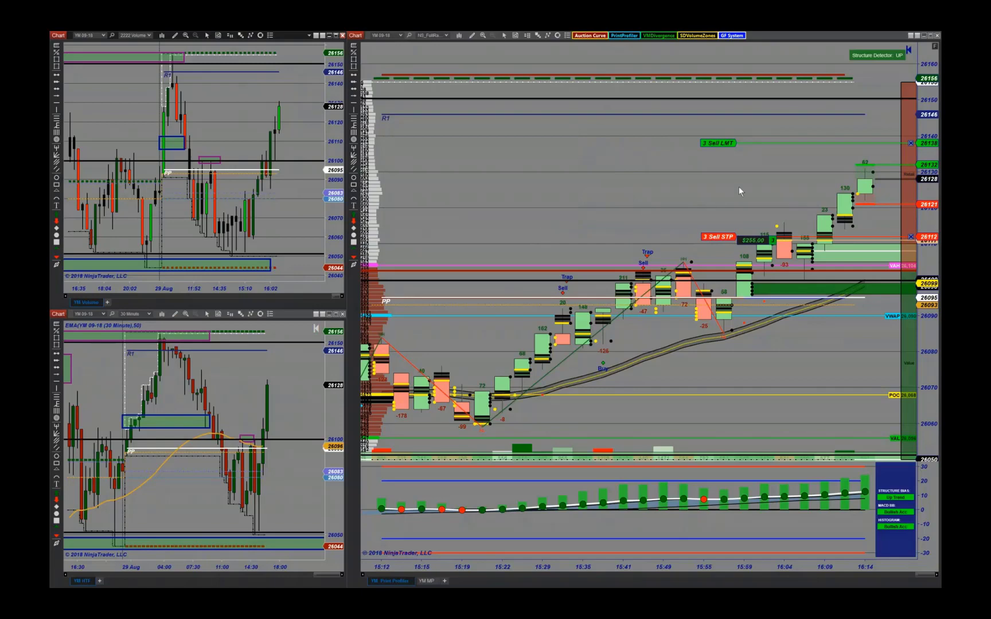
{"action": "scroll", "coordinate": [688, 185], "scroll_direction": "down", "scroll_amount": 4}
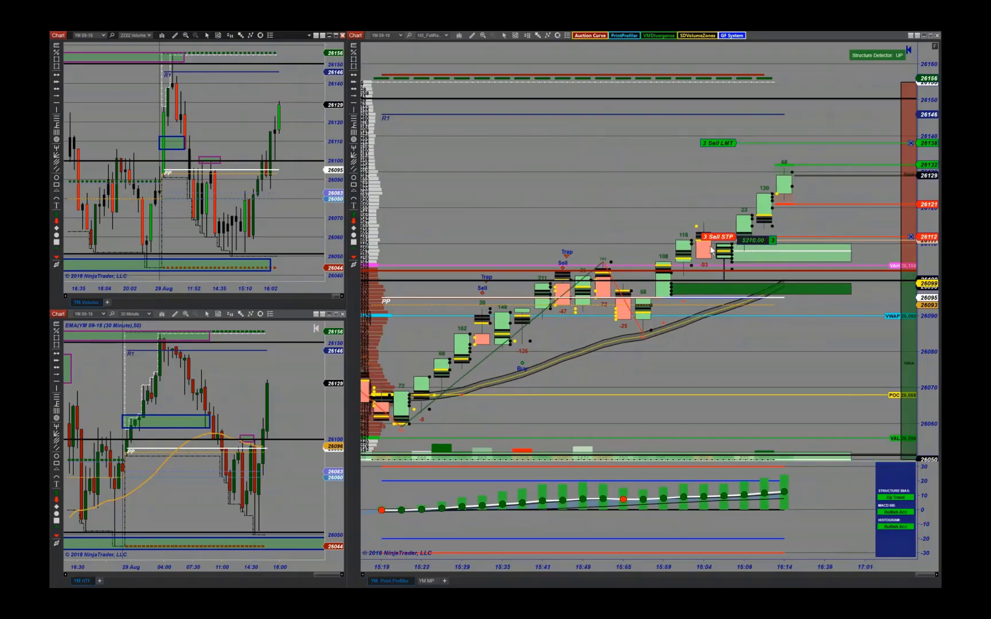
{"action": "scroll", "coordinate": [666, 192], "scroll_direction": "up", "scroll_amount": 1}
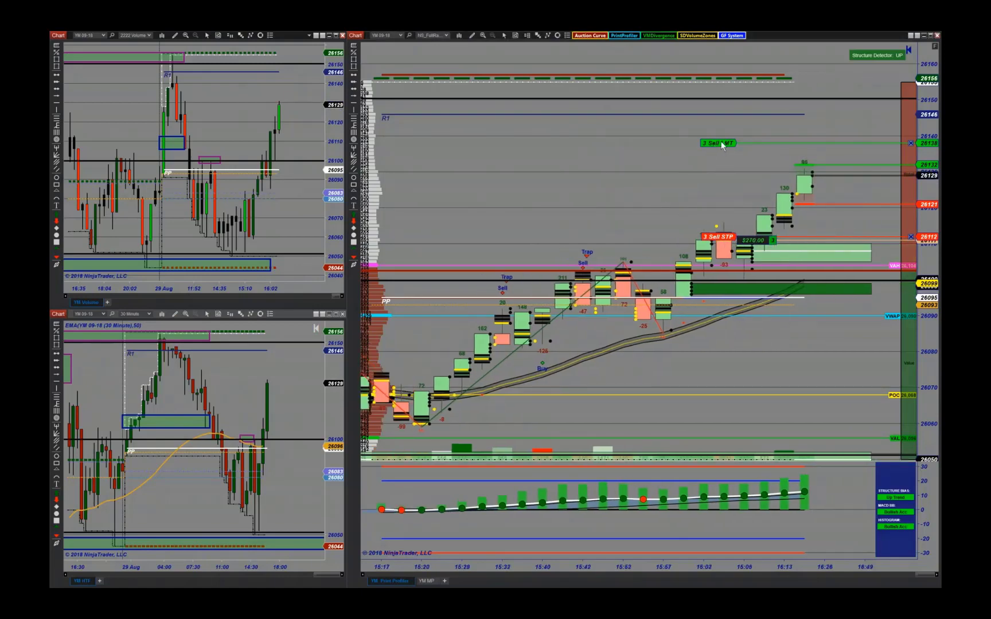
{"action": "left_click_drag", "start_coordinate": [721, 141], "coordinate": [728, 105]}
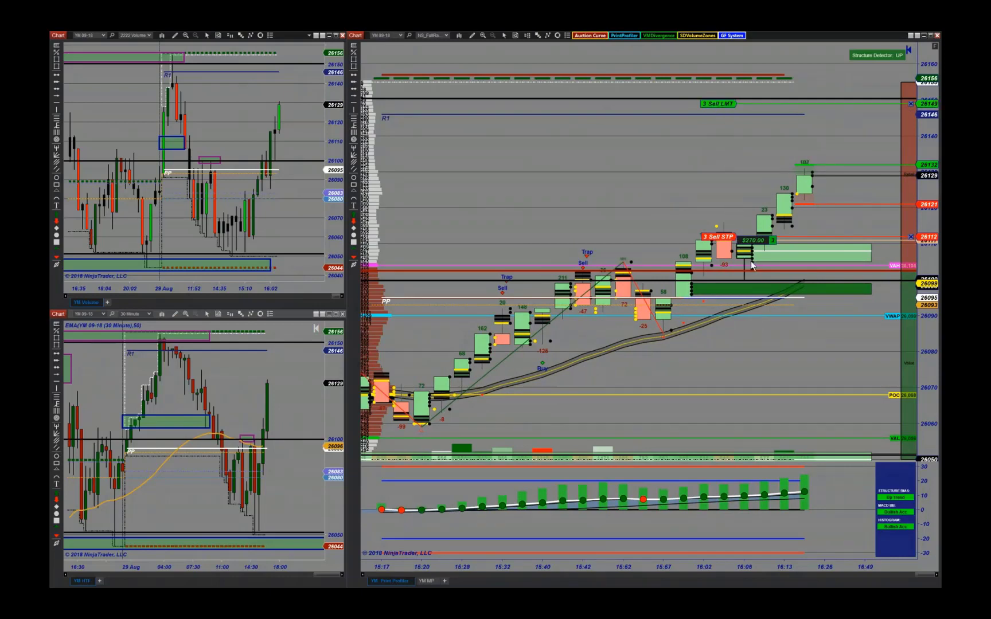
{"action": "mouse_move", "coordinate": [718, 236]}
{"action": "left_mouse_down"}
{"action": "mouse_move", "coordinate": [718, 210]}
{"action": "mouse_move", "coordinate": [721, 233]}
{"action": "left_mouse_up"}
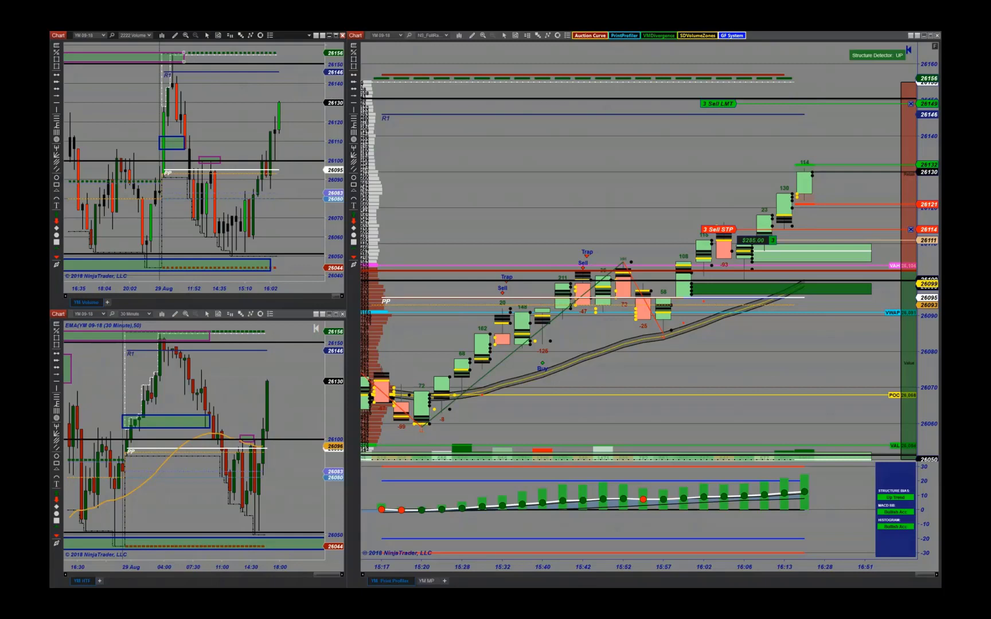
{"action": "left_click_drag", "start_coordinate": [184, 56], "coordinate": [319, 64]}
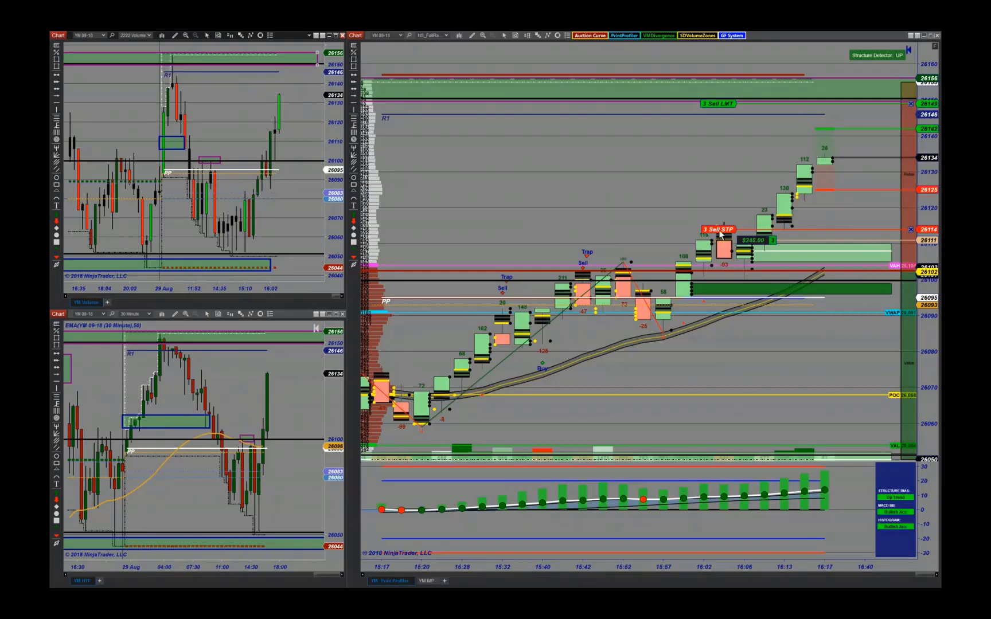
- Step the 3-lot Sell STP up to about 26128 and lift the Sell LMT to 26151
{"action": "left_click_drag", "start_coordinate": [721, 234], "coordinate": [718, 200]}
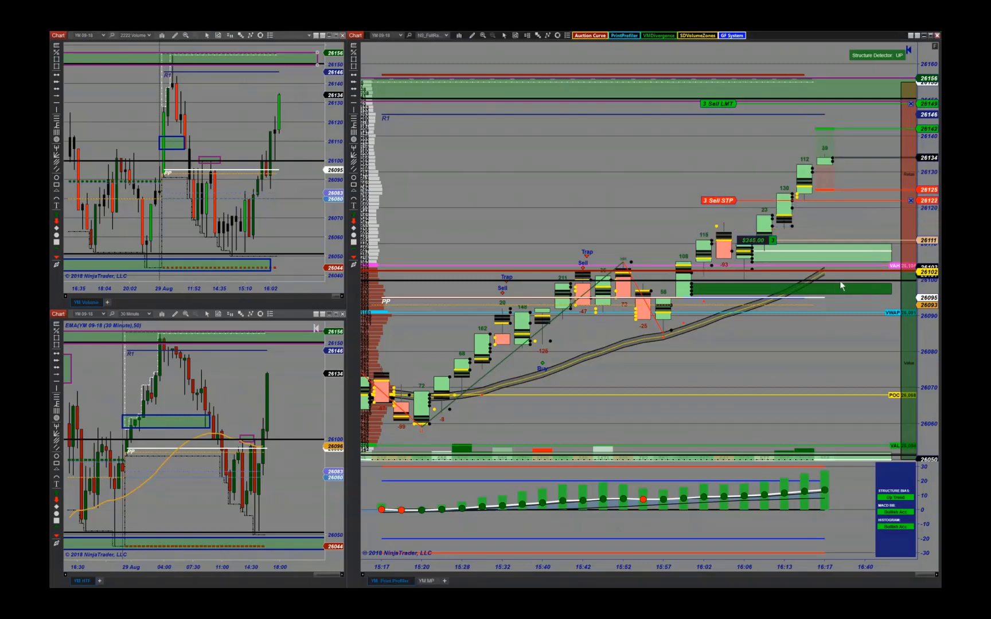
{"action": "left_click_drag", "start_coordinate": [724, 104], "coordinate": [726, 102]}
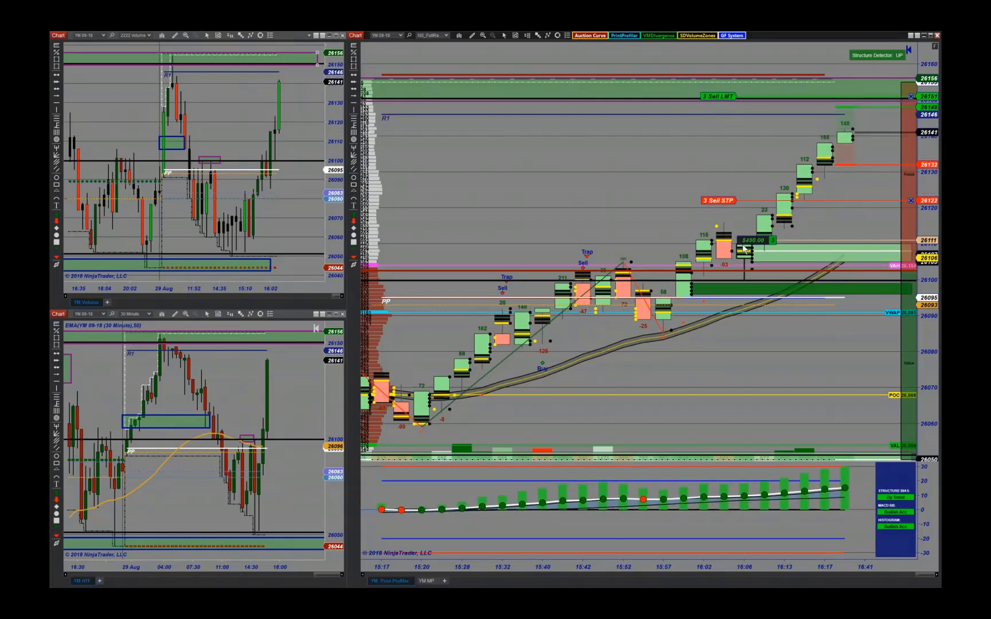
{"action": "left_click_drag", "start_coordinate": [722, 206], "coordinate": [724, 179]}
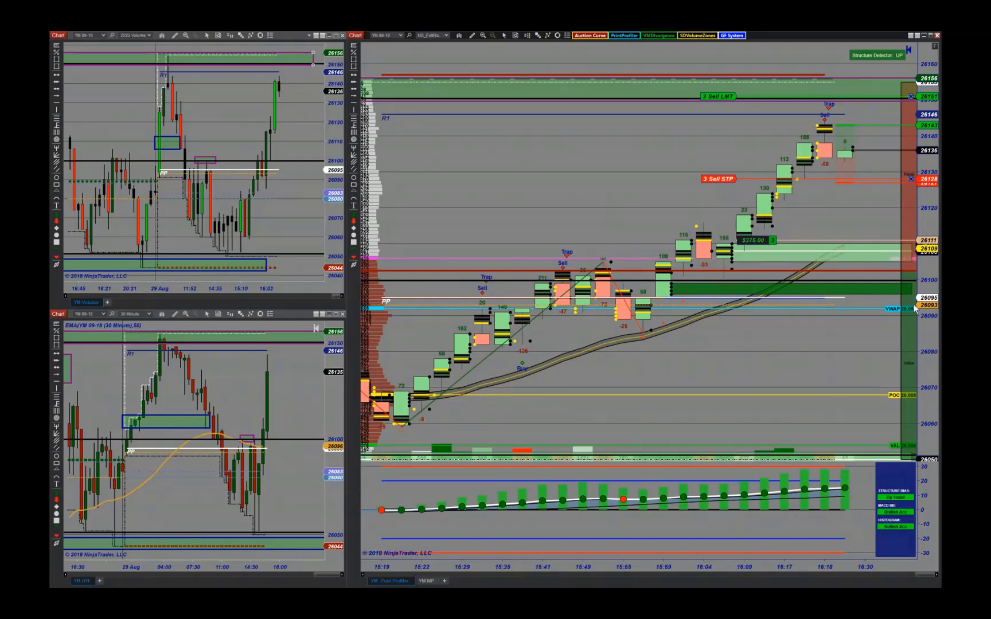
{"action": "left_click_drag", "start_coordinate": [929, 318], "coordinate": [929, 266]}
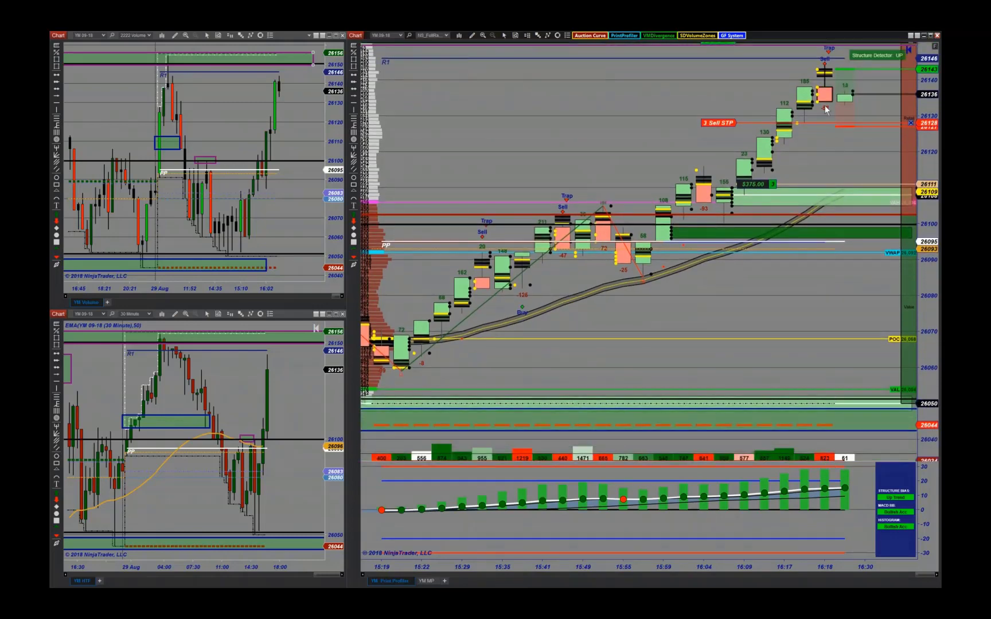
{"action": "left_click_drag", "start_coordinate": [927, 137], "coordinate": [930, 195]}
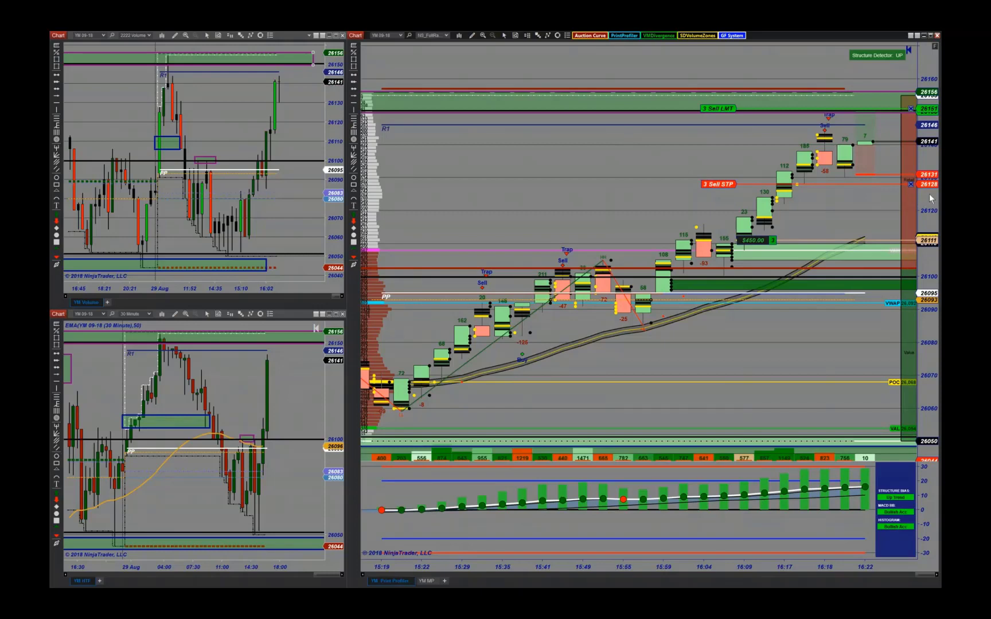
- Move the 3-lot Sell LMT target line from 26151 up to 26177
{"action": "scroll", "coordinate": [748, 161], "scroll_direction": "up", "scroll_amount": 3}
{"action": "left_click_drag", "start_coordinate": [745, 167], "coordinate": [719, 102]}
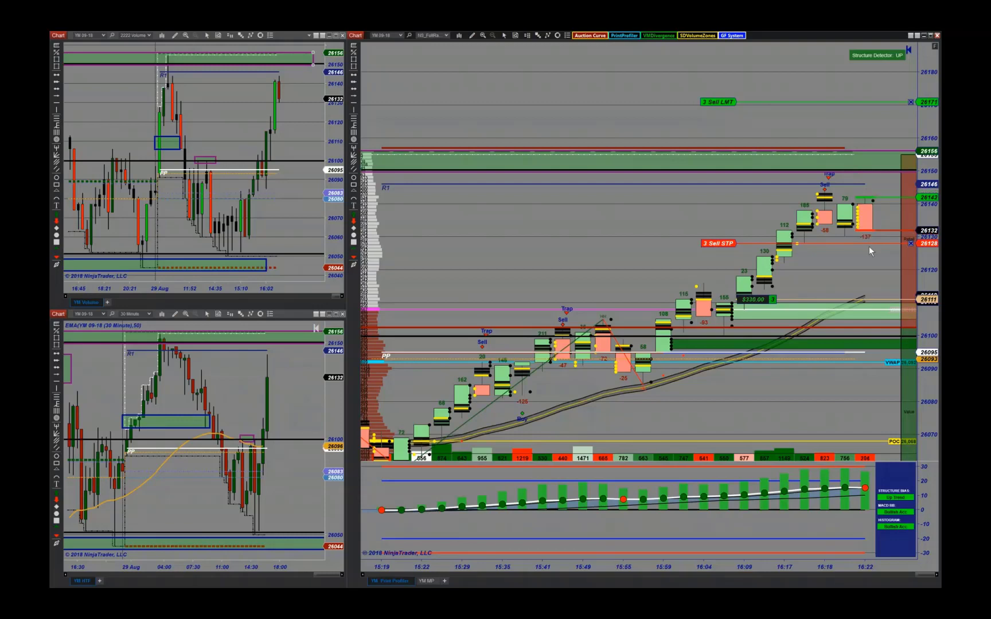
- Move the YM 3-lot Sell STP order up to 26130 and scroll the chart
{"action": "left_click", "coordinate": [727, 244]}
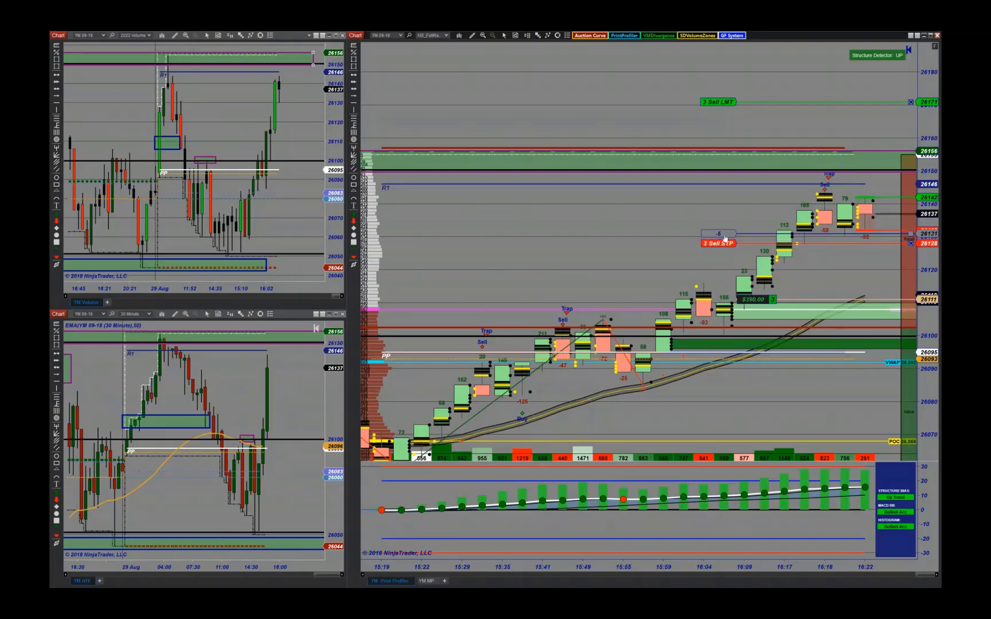
{"action": "left_click", "coordinate": [725, 244]}
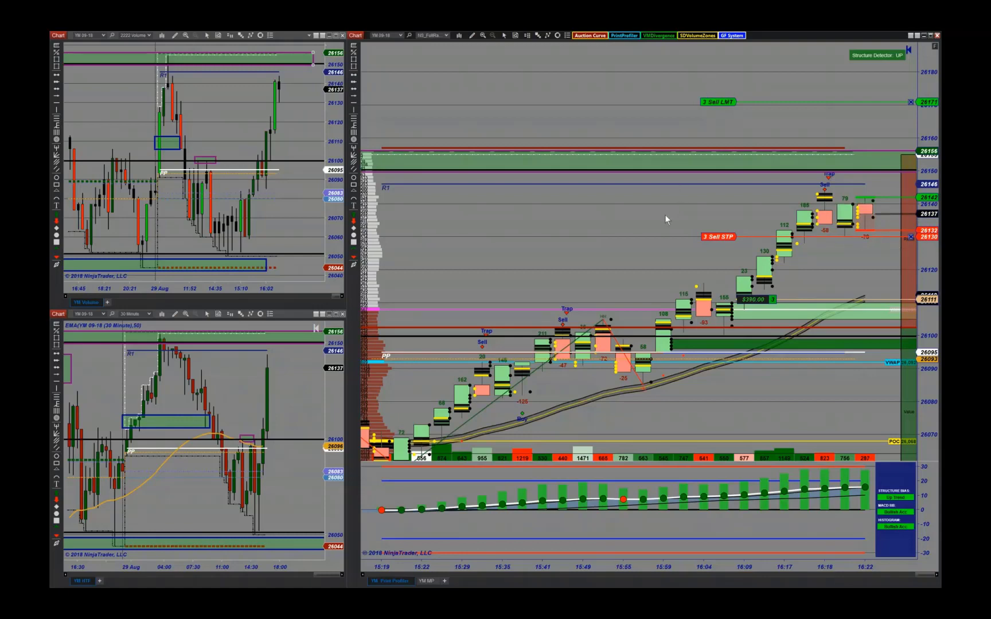
{"action": "scroll", "coordinate": [665, 214], "scroll_direction": "down", "scroll_amount": 3}
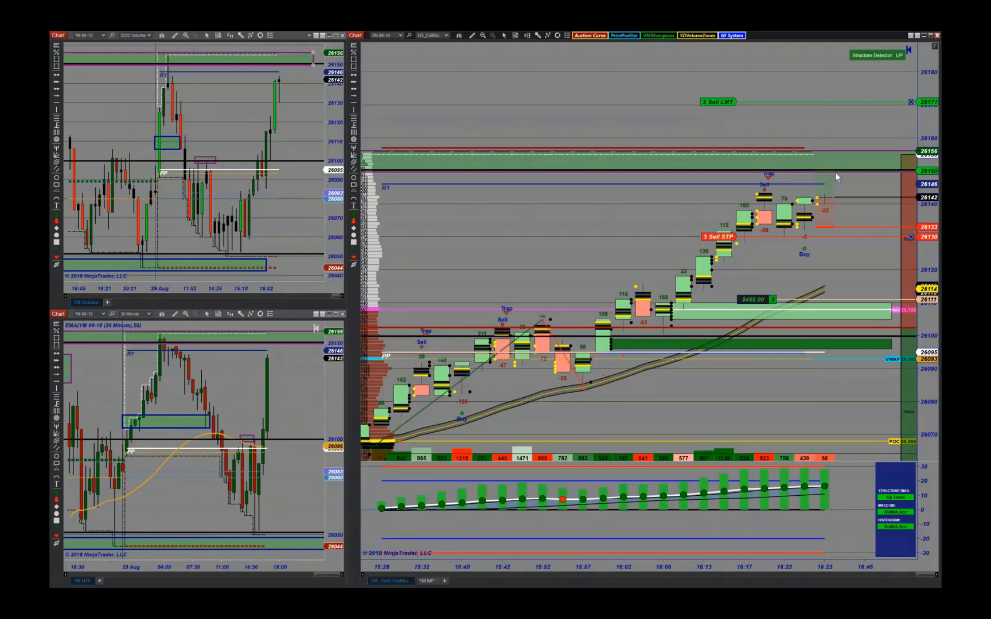
- Pick up the 3-lot Sell STP order and drop it at 26132
{"action": "left_click", "coordinate": [727, 236]}
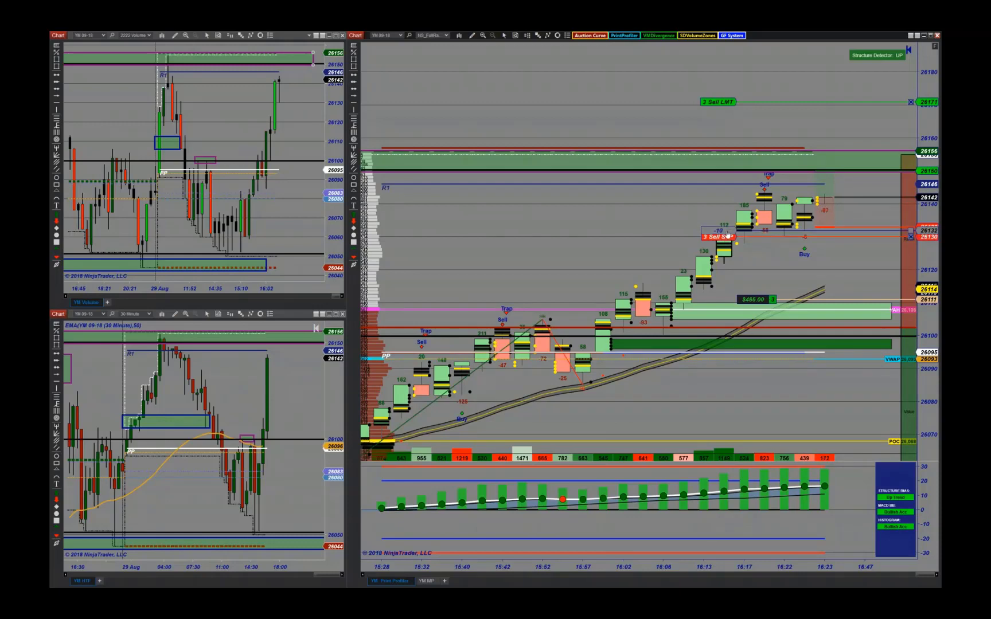
{"action": "left_click", "coordinate": [727, 234]}
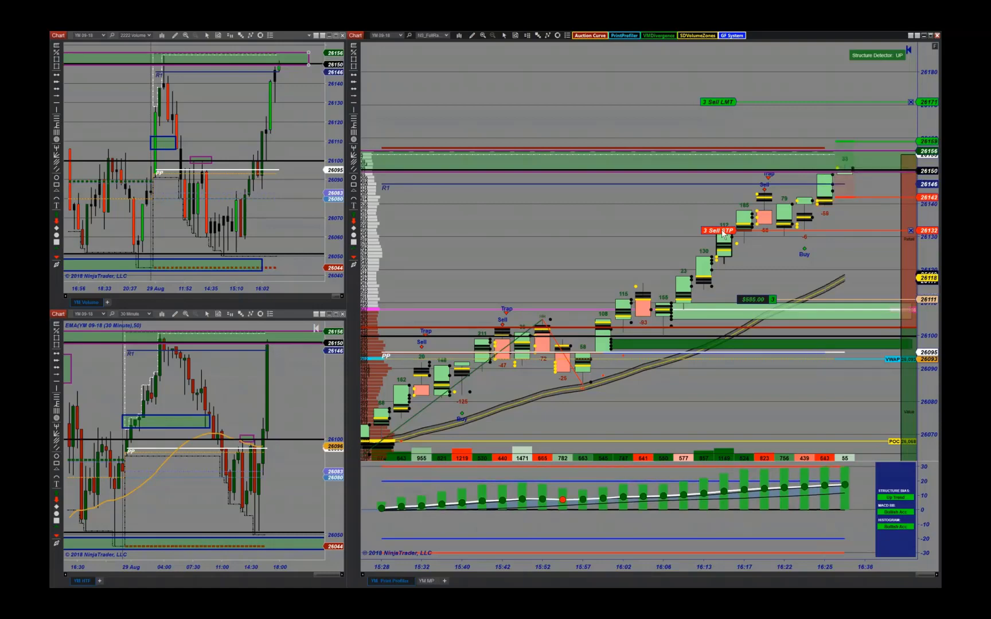
- Drag the 3-lot Sell STP on the main chart from 26133 to 26139
{"action": "left_click_drag", "start_coordinate": [722, 234], "coordinate": [719, 208]}
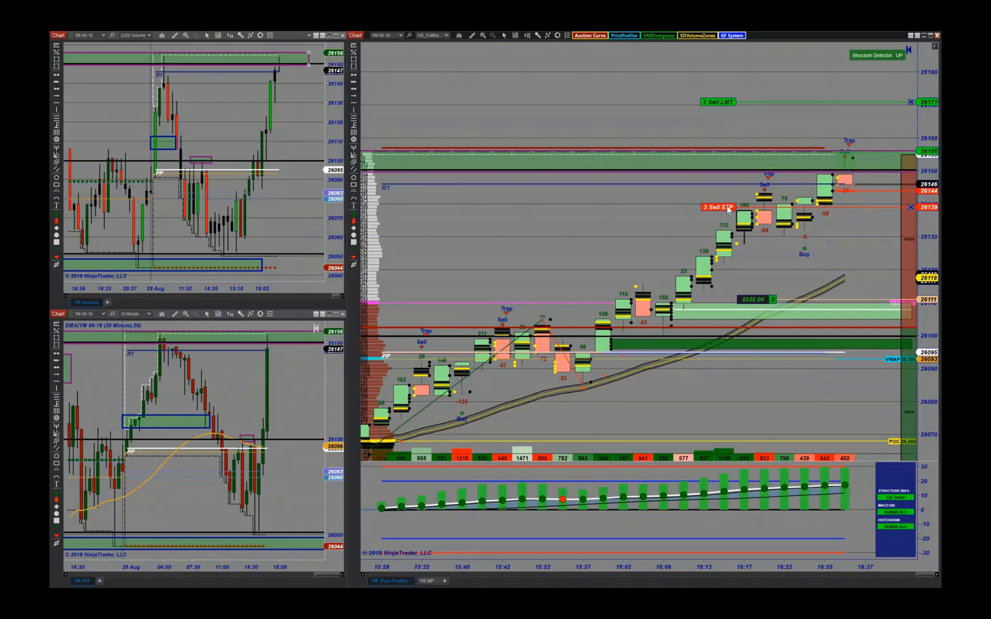
- Trail the 3-lot Sell STP up to 26144 and stretch the main chart's vertical scale
{"action": "left_click_drag", "start_coordinate": [725, 209], "coordinate": [717, 191]}
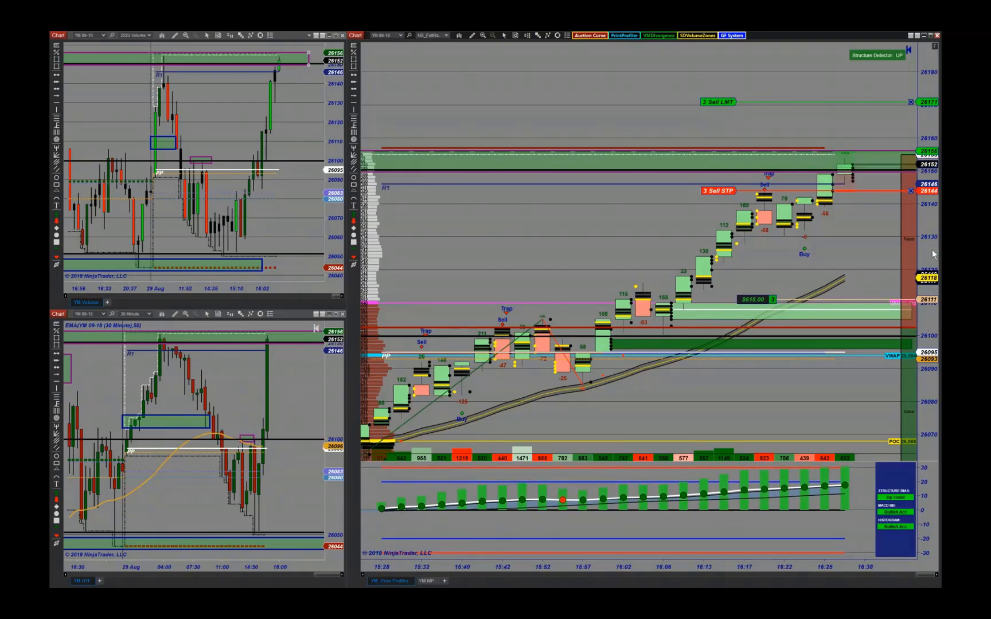
{"action": "left_click_drag", "start_coordinate": [934, 257], "coordinate": [931, 216]}
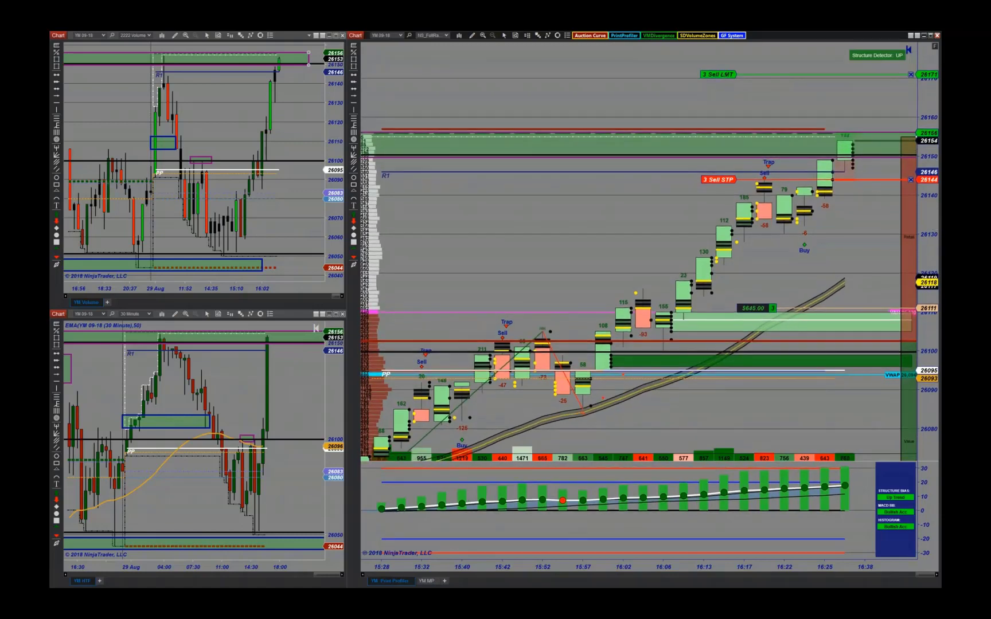
- Set PrintProfiler to Print ON for bid/ask footprint numbers and widen the bars
{"action": "left_click", "coordinate": [623, 35]}
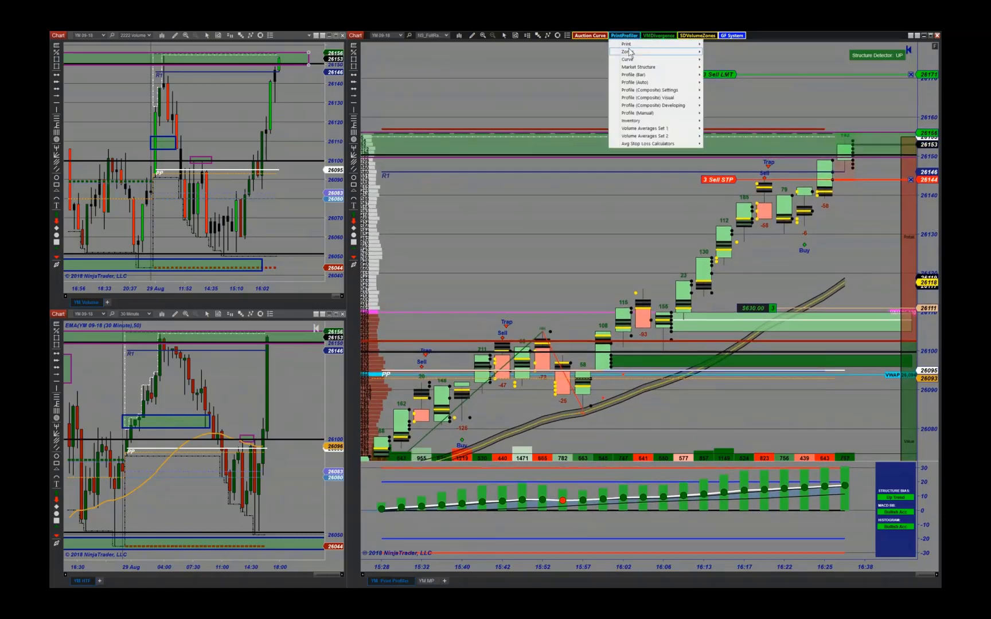
{"action": "mouse_move", "coordinate": [626, 45]}
{"action": "left_click", "coordinate": [721, 44]}
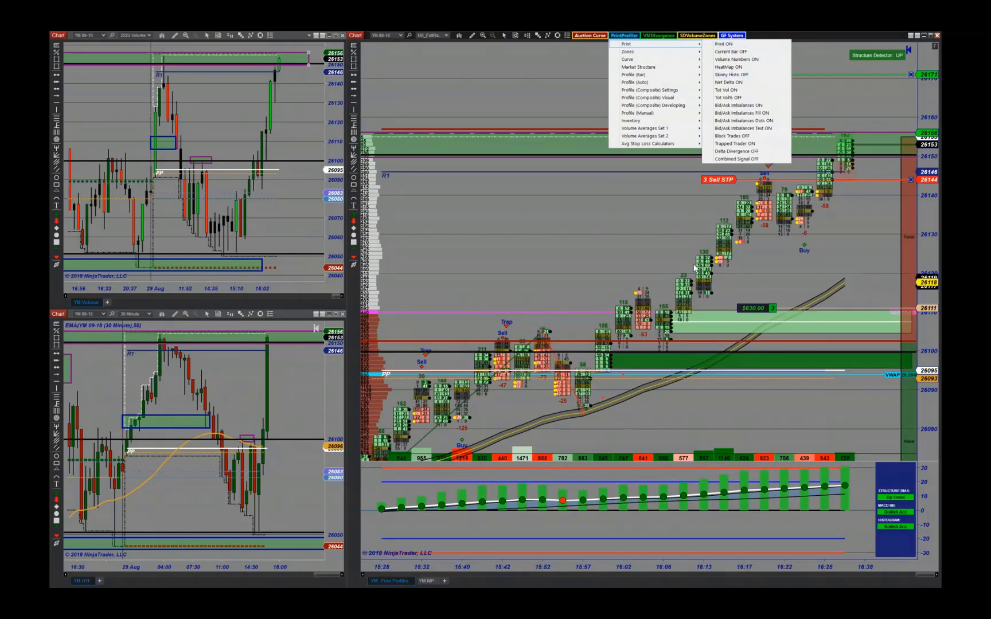
{"action": "left_click", "coordinate": [654, 256]}
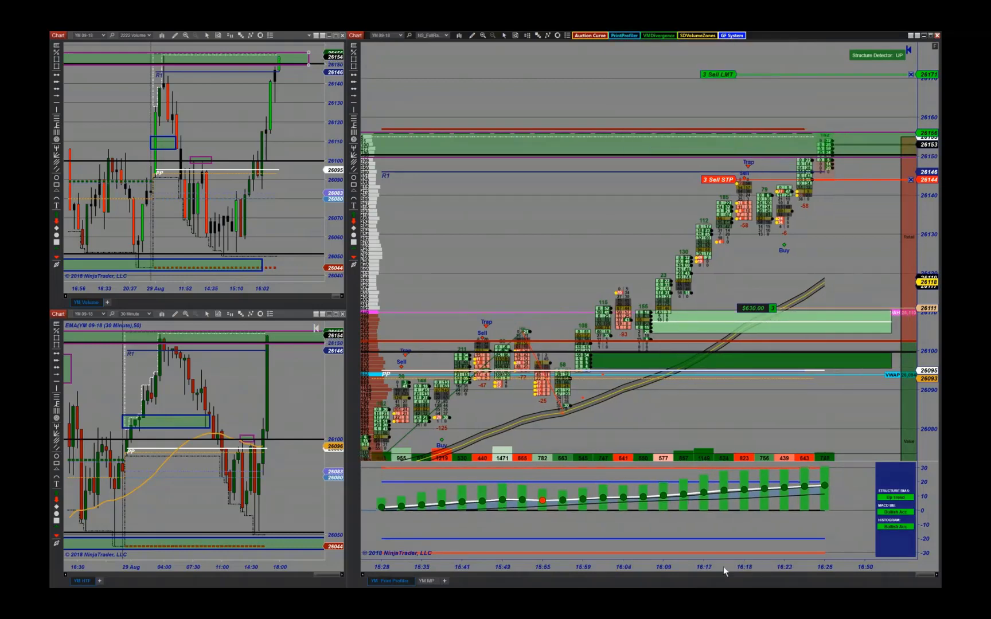
{"action": "left_click_drag", "start_coordinate": [723, 567], "coordinate": [505, 574]}
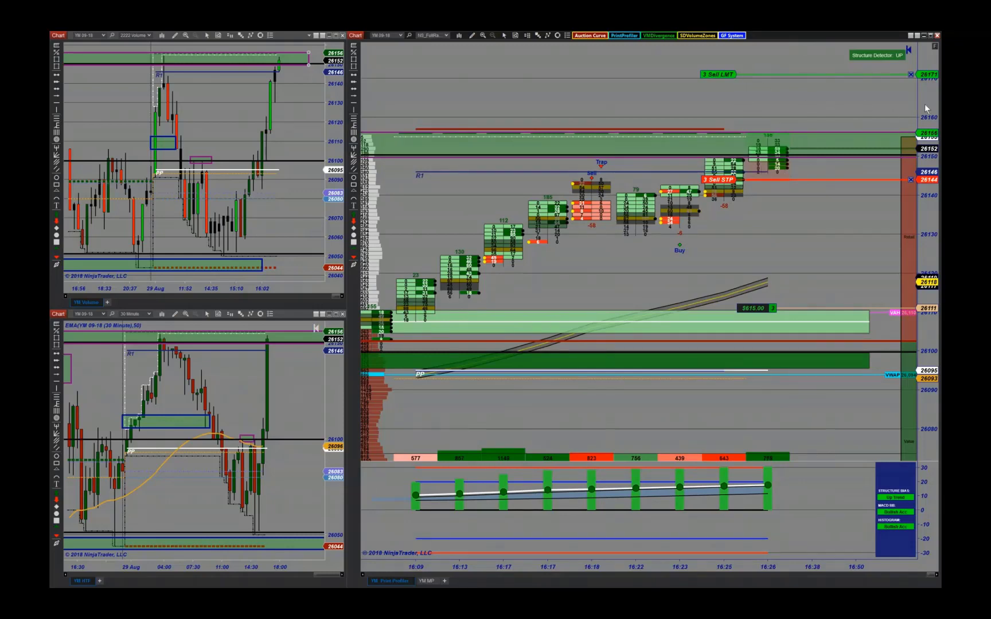
- Draw a blue arrow pointing at the latest YM bar near 26150 in the green zone
{"action": "left_click_drag", "start_coordinate": [770, 75], "coordinate": [710, 60]}
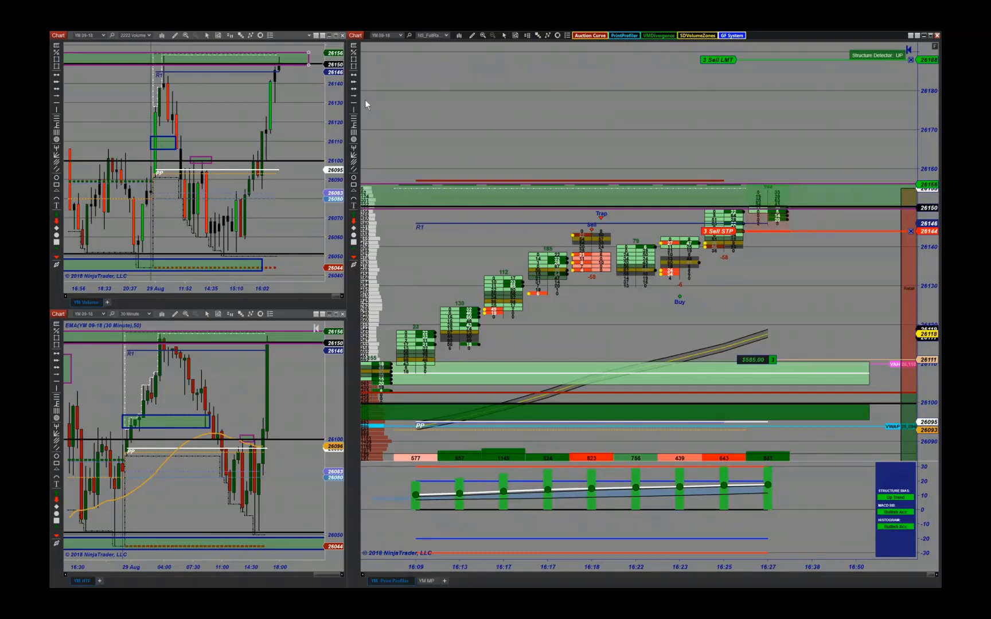
{"action": "left_click_drag", "start_coordinate": [652, 126], "coordinate": [748, 197]}
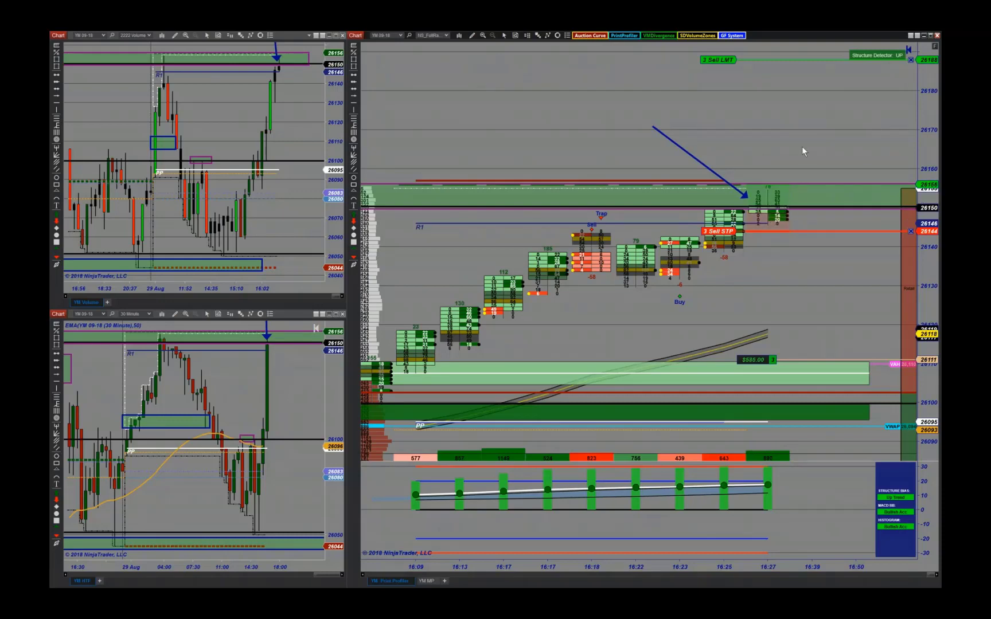
- Zoom the price axis in and recentre the chart on the latest footprint bars
{"action": "left_click_drag", "start_coordinate": [930, 269], "coordinate": [933, 170]}
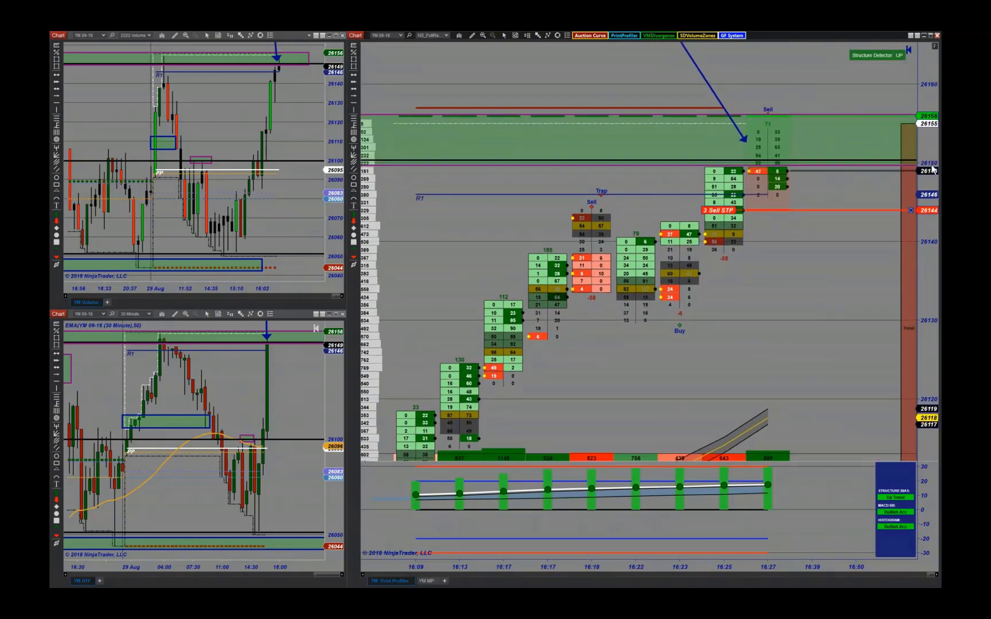
{"action": "left_click_drag", "start_coordinate": [933, 169], "coordinate": [937, 282]}
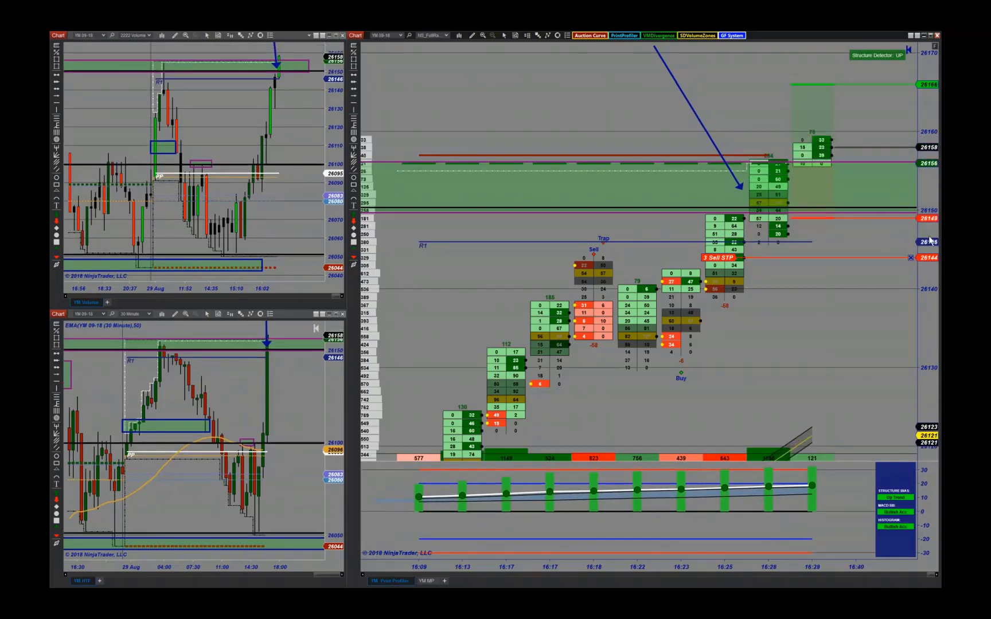
- Trail the 3-lot Sell STP up from 26144 through 26151 to 26157
{"action": "left_click_drag", "start_coordinate": [931, 263], "coordinate": [924, 302]}
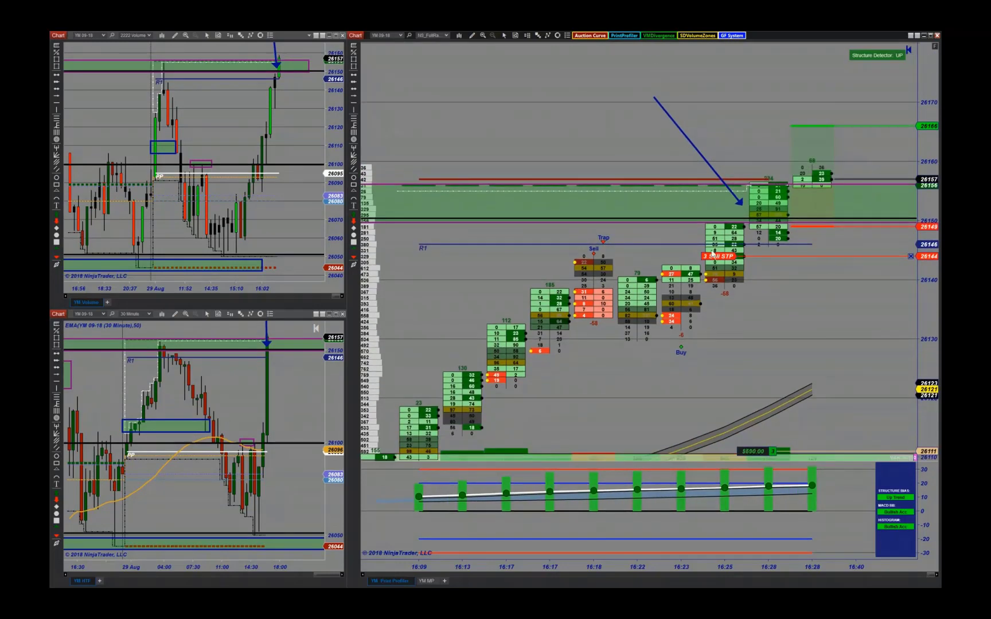
{"action": "left_click_drag", "start_coordinate": [722, 262], "coordinate": [720, 217]}
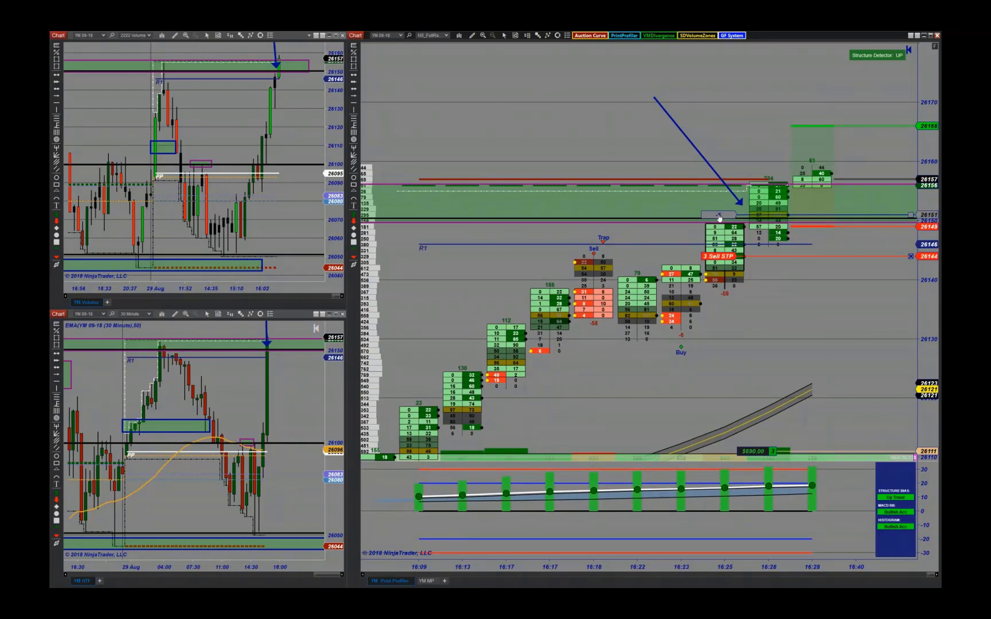
{"action": "left_click_drag", "start_coordinate": [719, 217], "coordinate": [719, 217]}
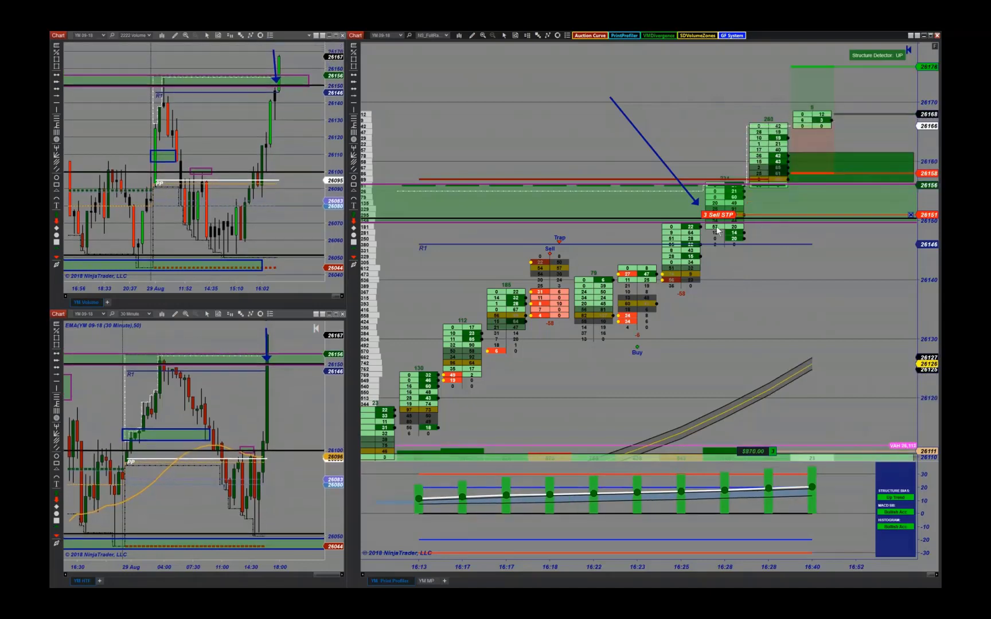
{"action": "left_click_drag", "start_coordinate": [707, 218], "coordinate": [709, 179]}
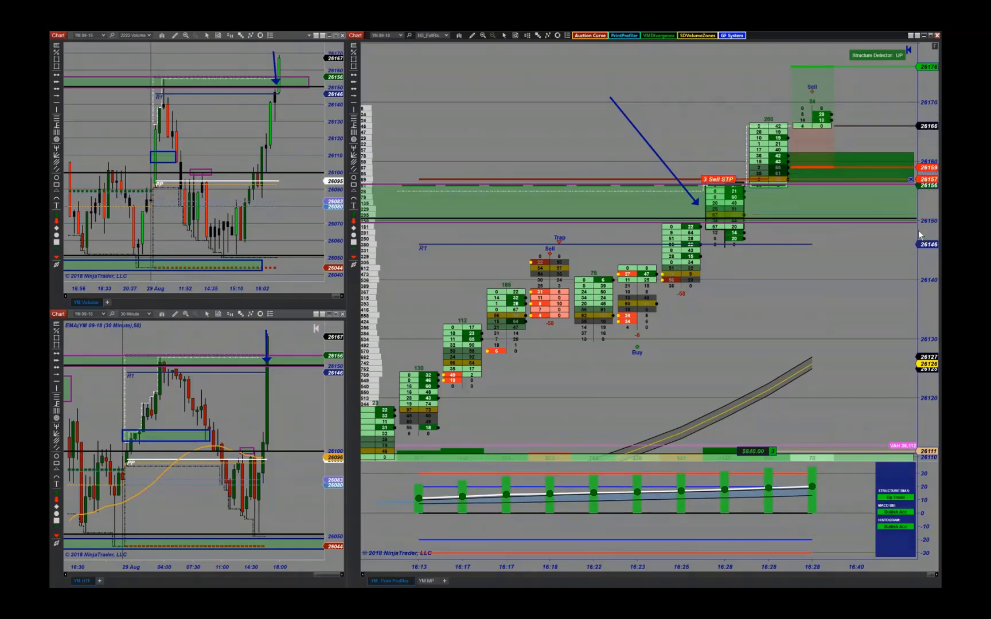
- Raise the 3-lot Sell LMT profit target from 26188 to 26202
{"action": "left_click_drag", "start_coordinate": [908, 263], "coordinate": [933, 418]}
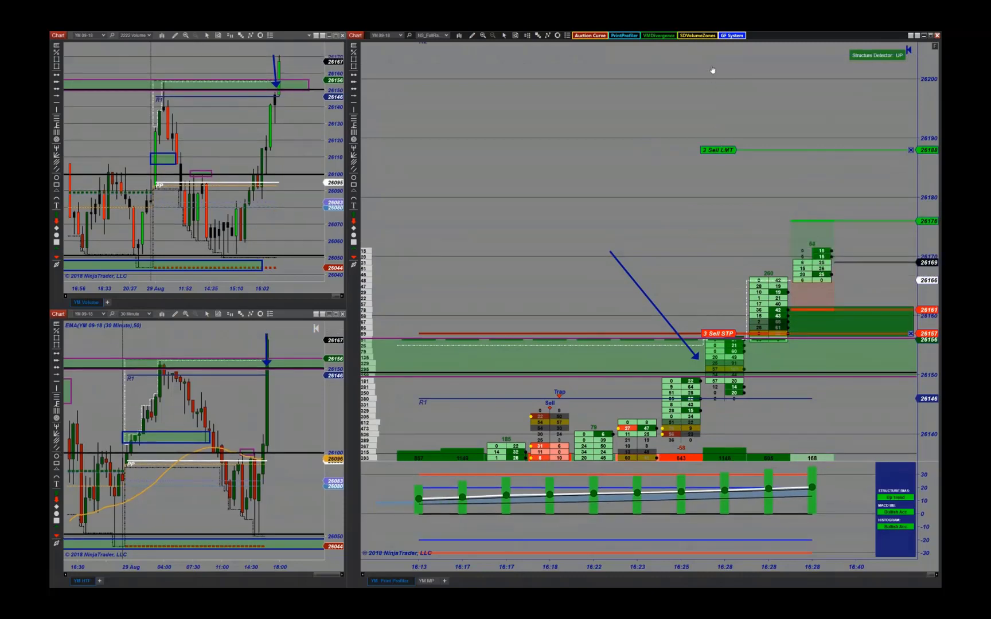
{"action": "left_click_drag", "start_coordinate": [720, 150], "coordinate": [720, 67]}
{"action": "left_click_drag", "start_coordinate": [718, 276], "coordinate": [645, 264]}
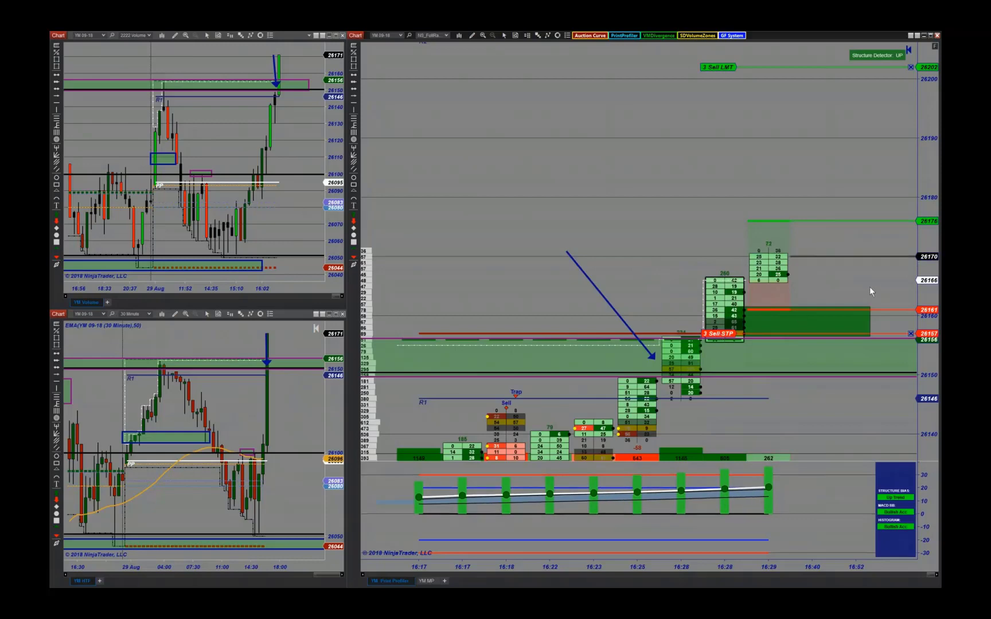
{"action": "left_click_drag", "start_coordinate": [930, 348], "coordinate": [921, 315]}
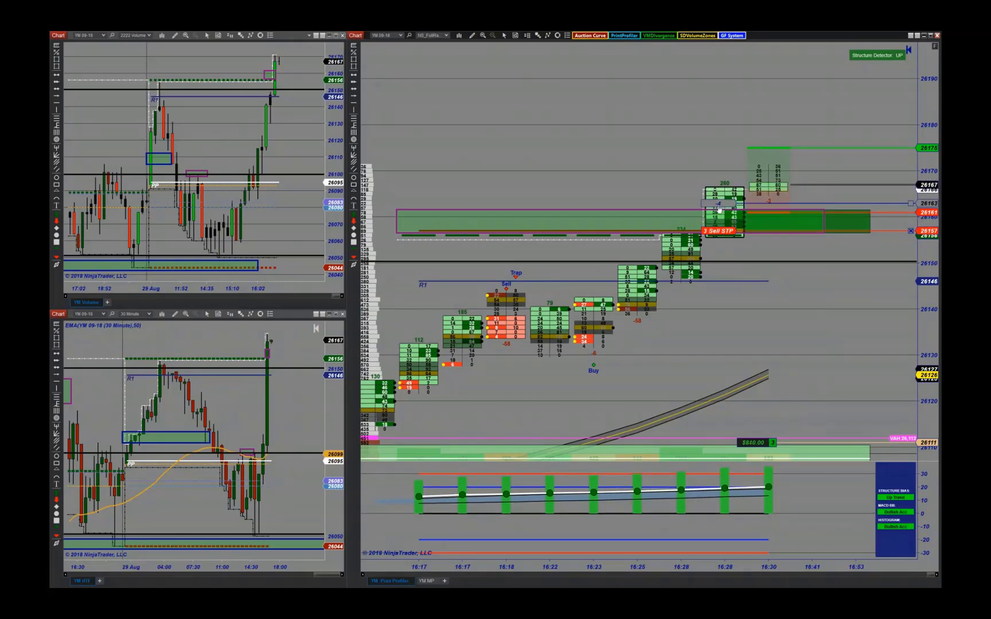
- Trail the Sell STP to 26162, then 26165, and shift the chart one bar left
{"action": "left_click_drag", "start_coordinate": [719, 211], "coordinate": [719, 209]}
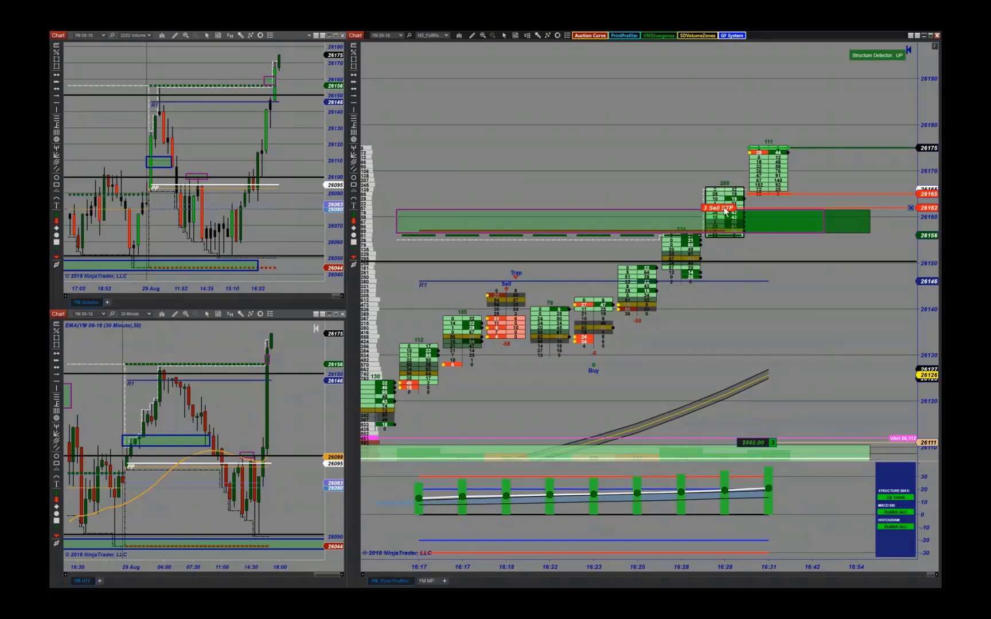
{"action": "left_click_drag", "start_coordinate": [724, 209], "coordinate": [720, 194]}
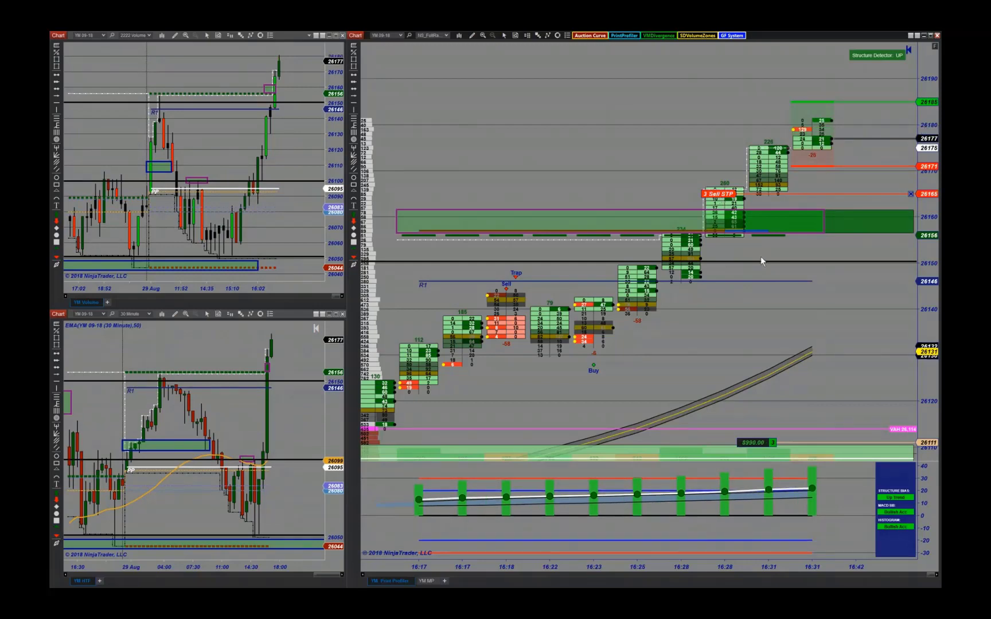
{"action": "left_click_drag", "start_coordinate": [726, 274], "coordinate": [707, 272]}
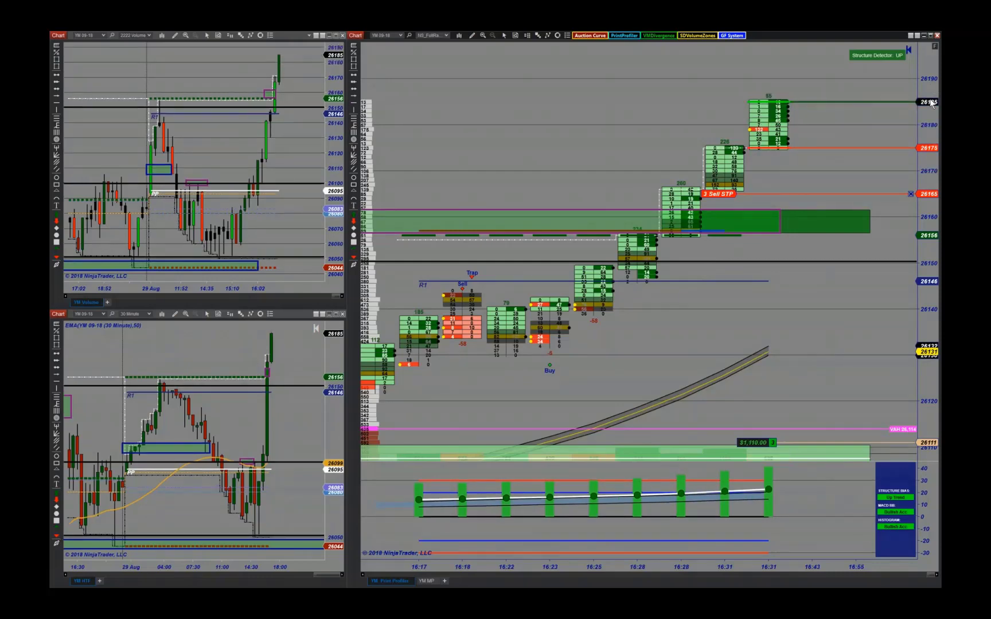
- Raise the Sell LMT target above R2 and trail the Sell STP to 26170
{"action": "scroll", "coordinate": [932, 88], "scroll_direction": "up", "scroll_amount": 3}
{"action": "left_click_drag", "start_coordinate": [716, 141], "coordinate": [715, 64]}
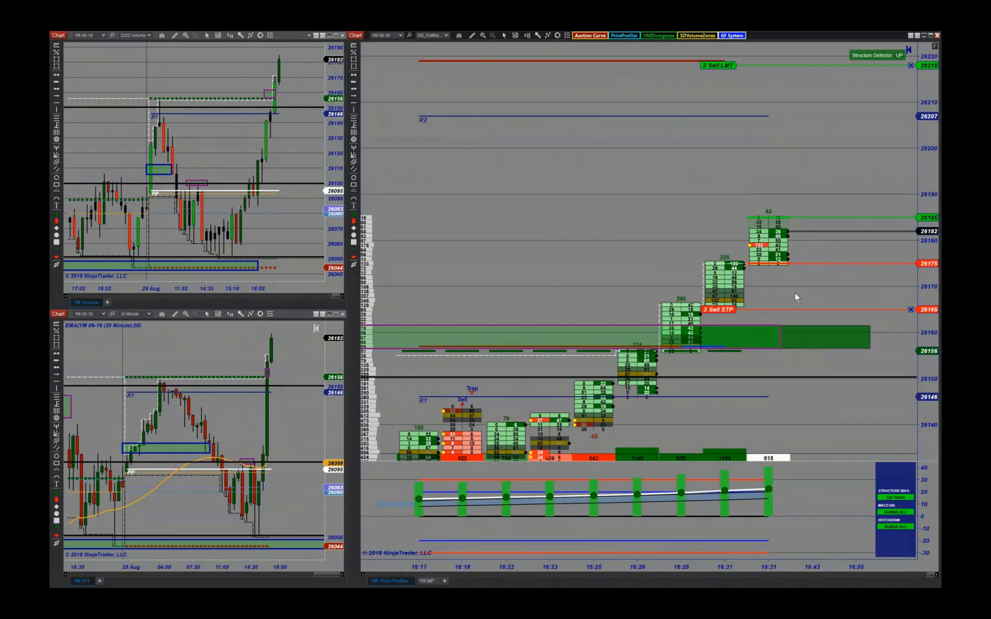
{"action": "left_click_drag", "start_coordinate": [722, 309], "coordinate": [724, 286]}
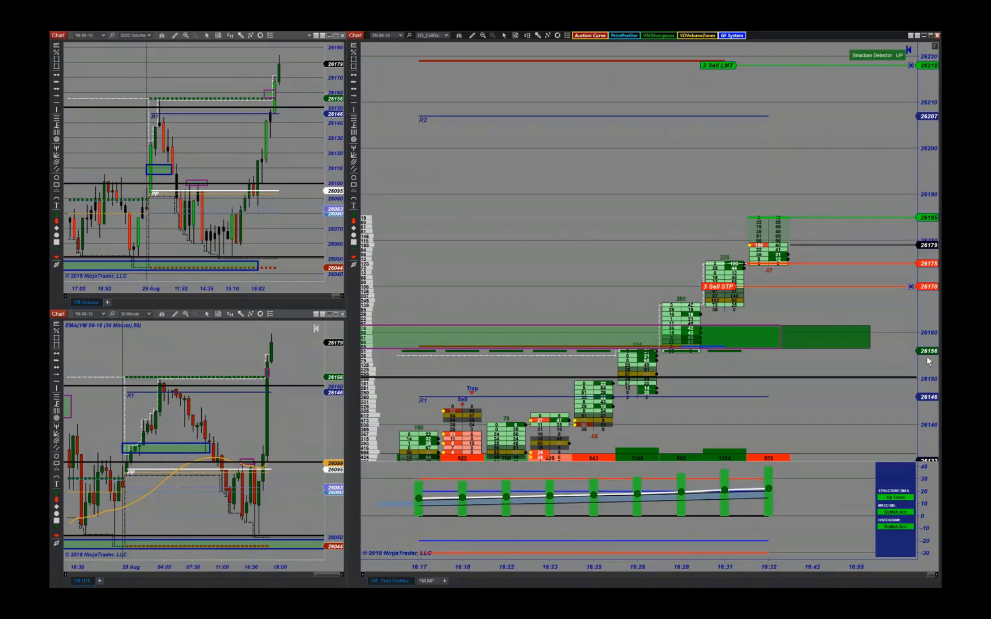
{"action": "mouse_move", "coordinate": [929, 360]}
{"action": "left_mouse_down"}
{"action": "mouse_move", "coordinate": [919, 222]}
{"action": "mouse_move", "coordinate": [919, 236]}
{"action": "left_mouse_up"}
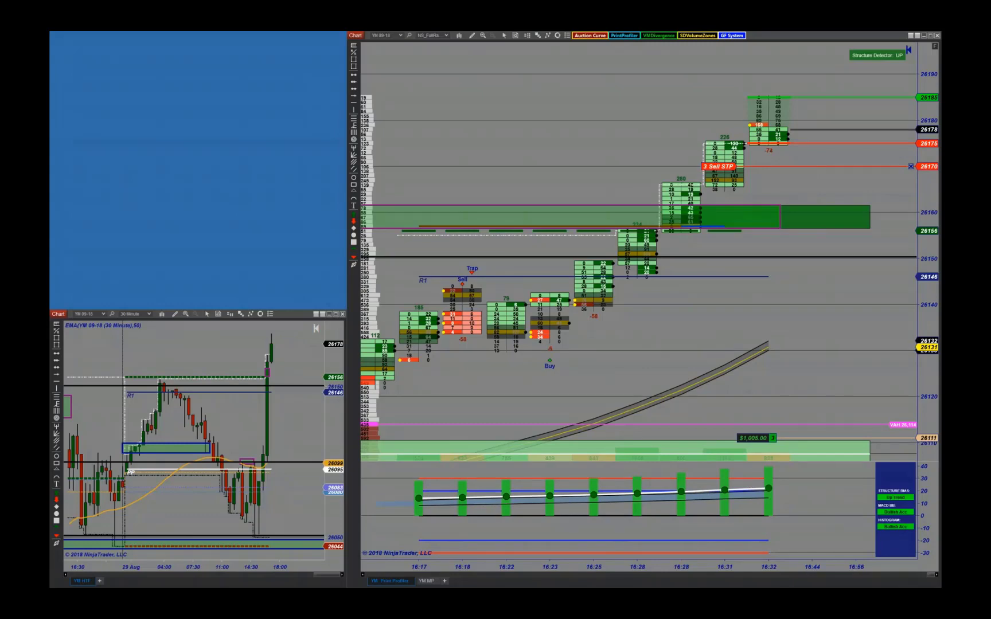
- Dock the new YM volume chart top-left, then rescale and pan the order-flow chart to recent bars
{"action": "left_click_drag", "start_coordinate": [133, 78], "coordinate": [282, 36]}
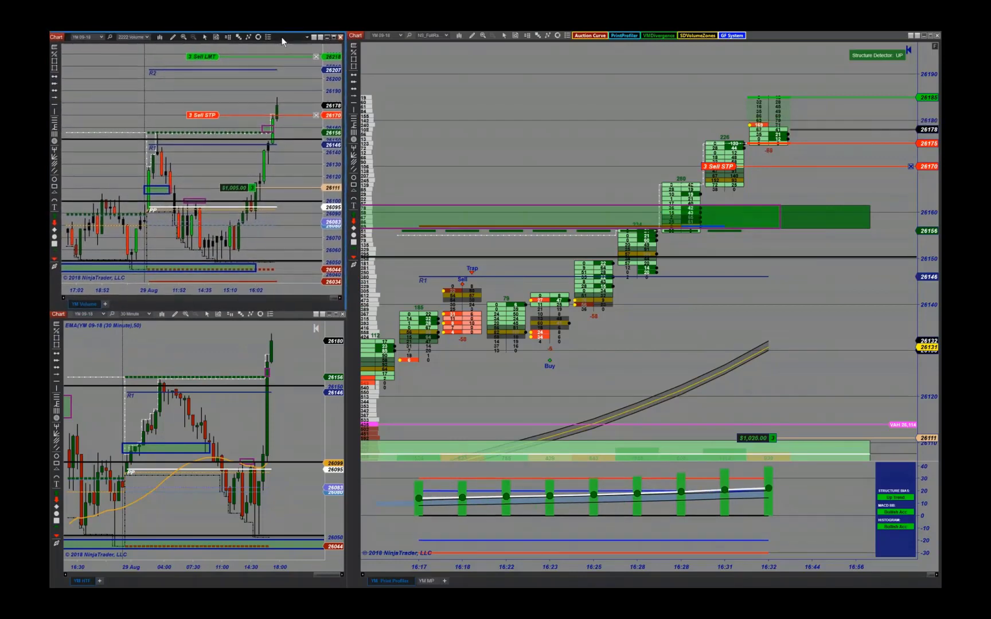
{"action": "left_click", "coordinate": [613, 297]}
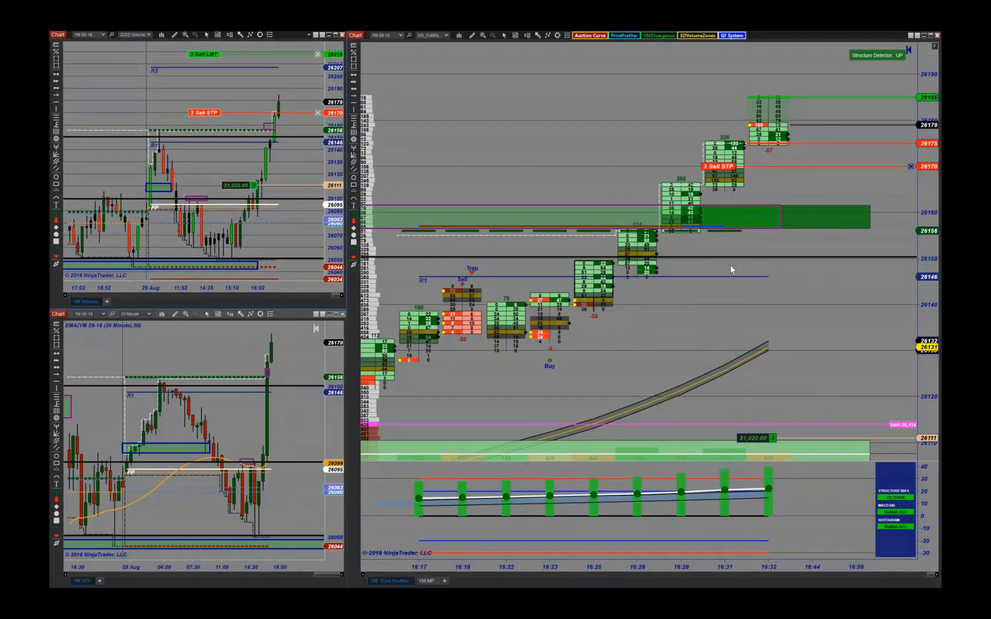
{"action": "left_click_drag", "start_coordinate": [926, 241], "coordinate": [939, 189]}
{"action": "left_click_drag", "start_coordinate": [777, 81], "coordinate": [778, 160]}
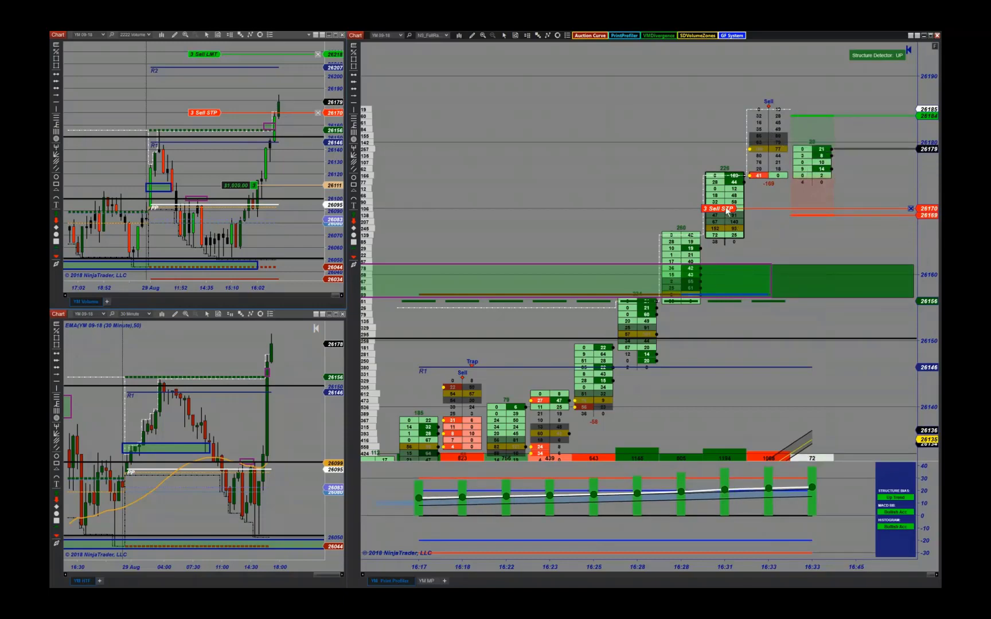
- Trail the YM long's 3-lot Sell STP order up to about 26174
{"action": "left_click_drag", "start_coordinate": [727, 213], "coordinate": [726, 188]}
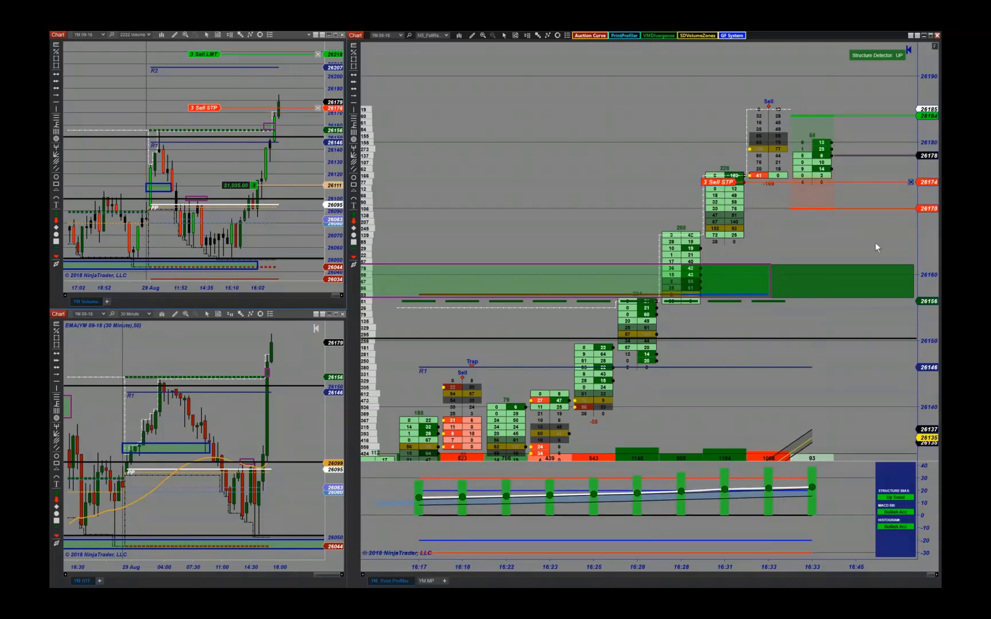